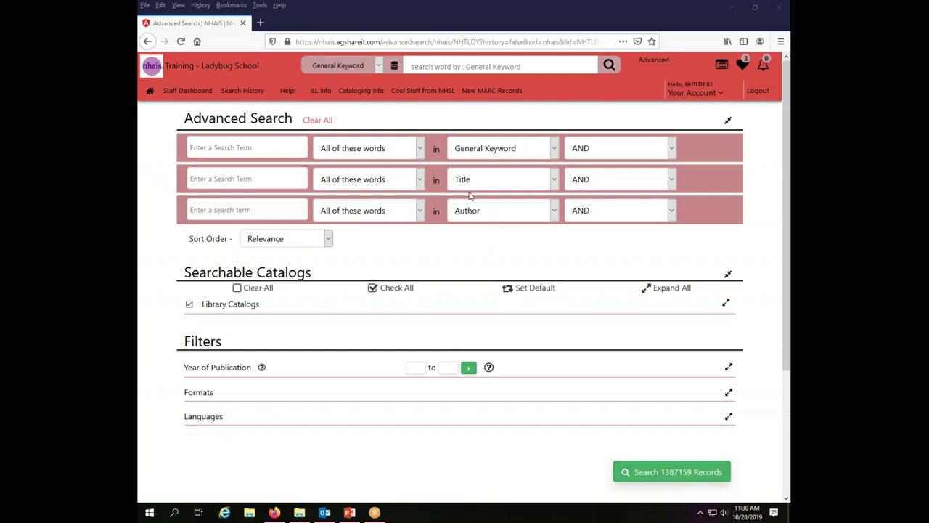
Step: Enter 'large print' as General Keyword, 'song lark' as Title and 'cather' as Author
click(265, 145)
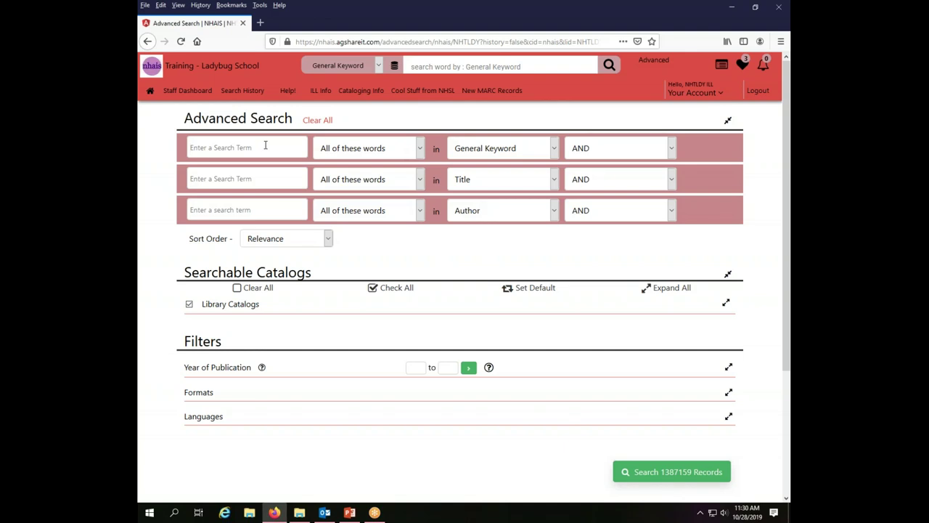
text(large print)
click(255, 178)
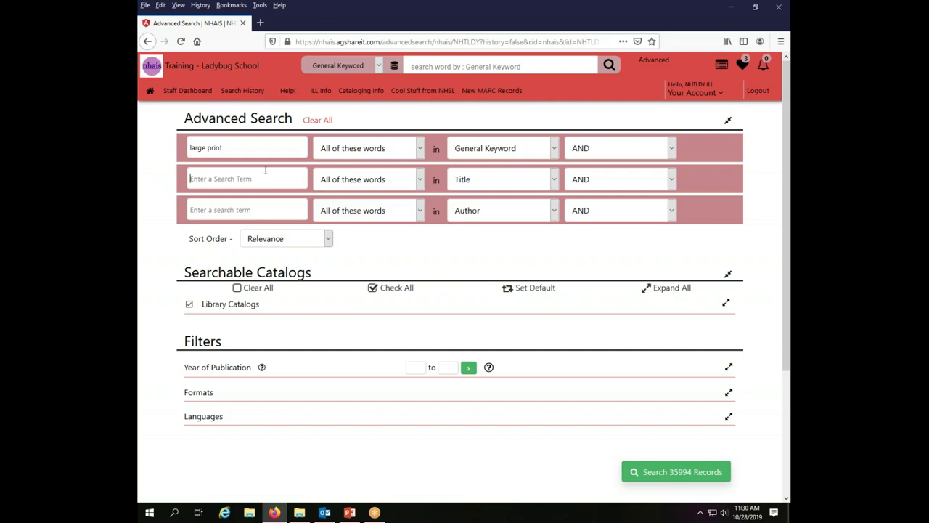
text(song lark)
click(247, 210)
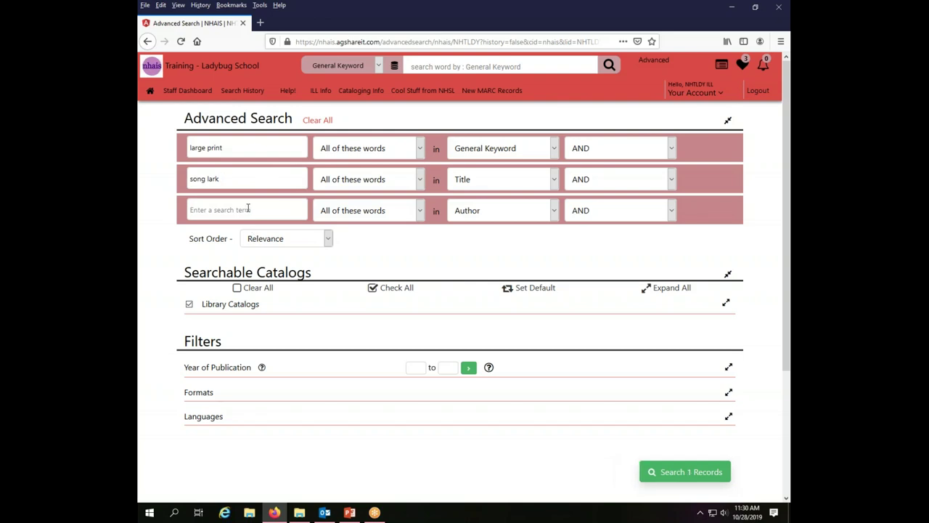
text(cather)
Step: Run the large print/song lark/cather search, then go back to the Advanced Search form
click(681, 473)
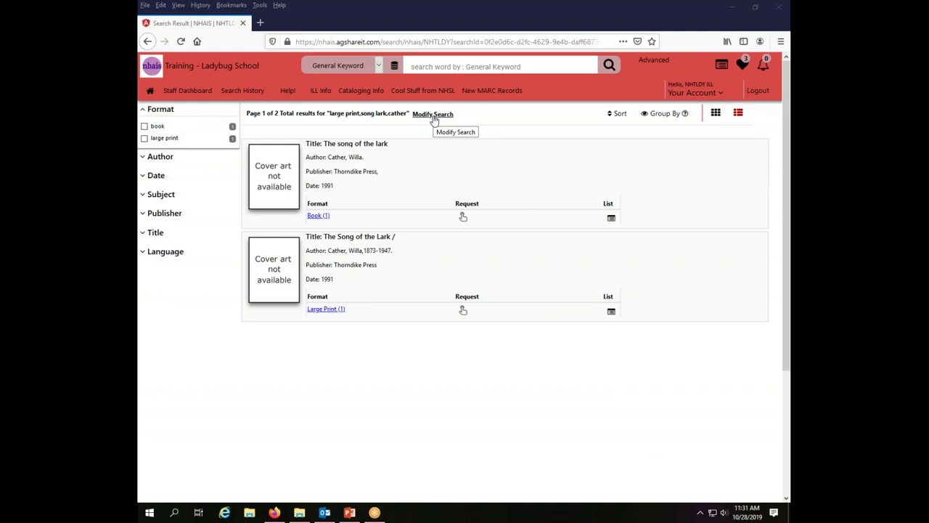
click(652, 64)
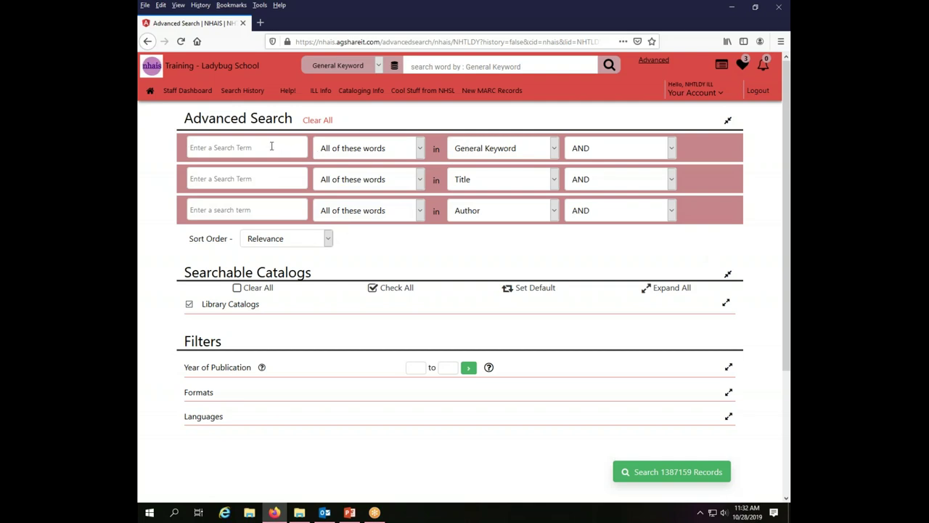
Step: Review the first row's word-matching, search-field and AND/OR/NOT choices without changing anything
click(421, 149)
click(421, 148)
click(236, 145)
click(422, 150)
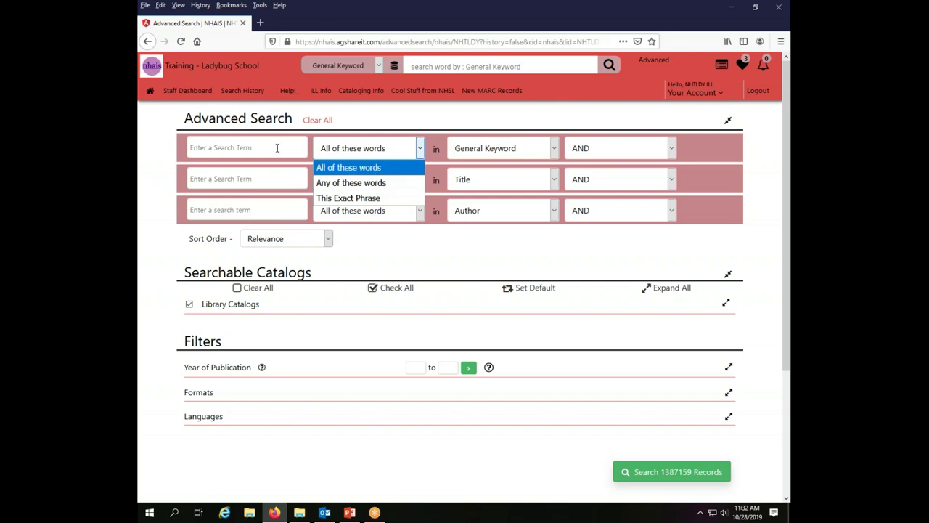
click(556, 148)
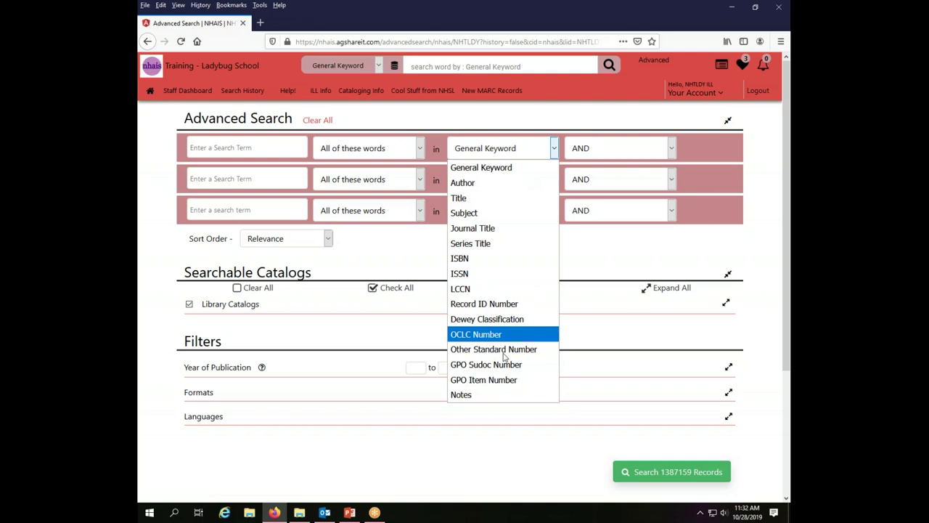
click(673, 146)
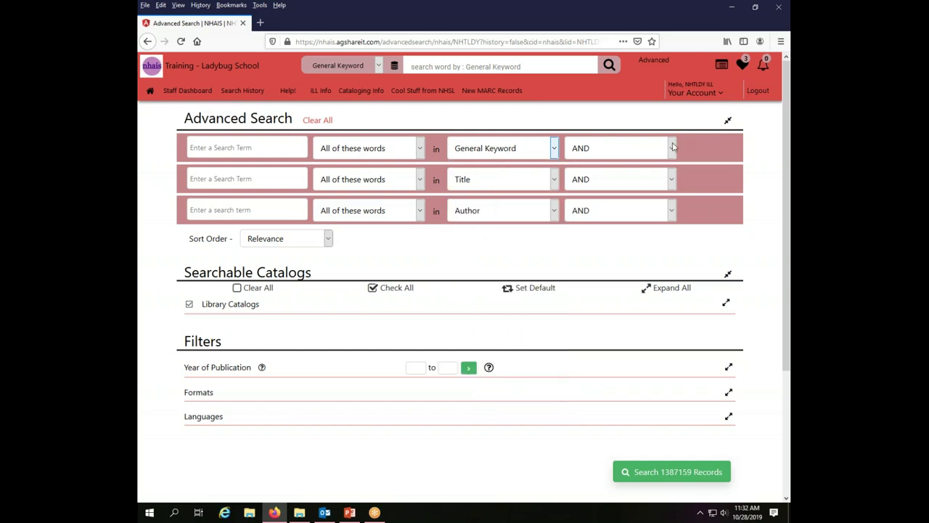
click(673, 146)
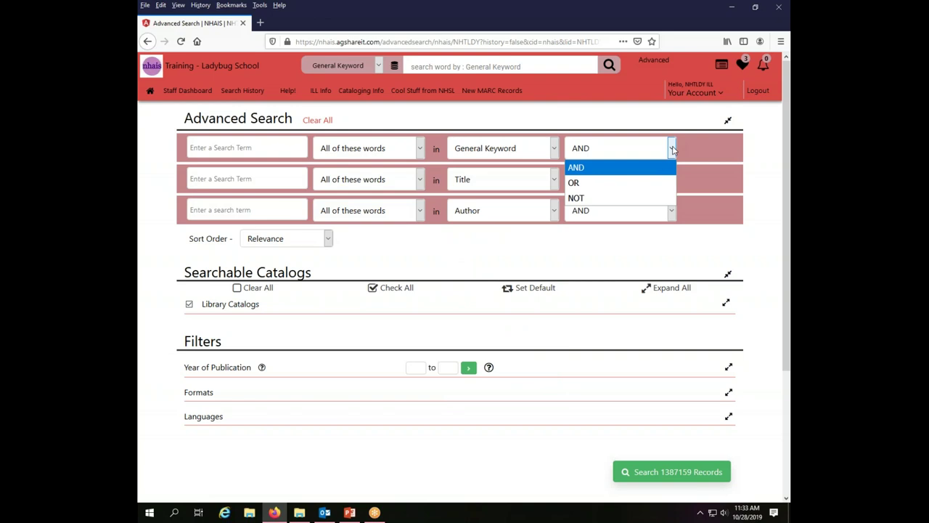
click(673, 149)
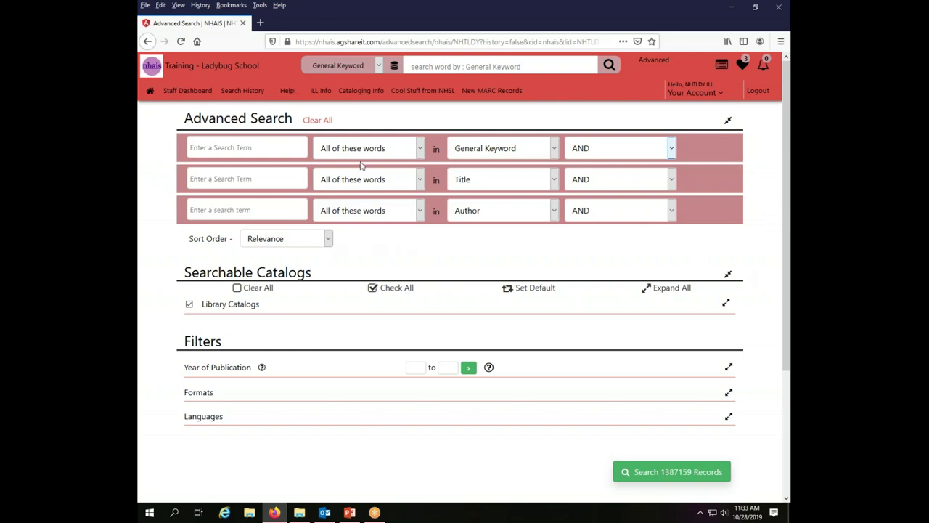
click(328, 240)
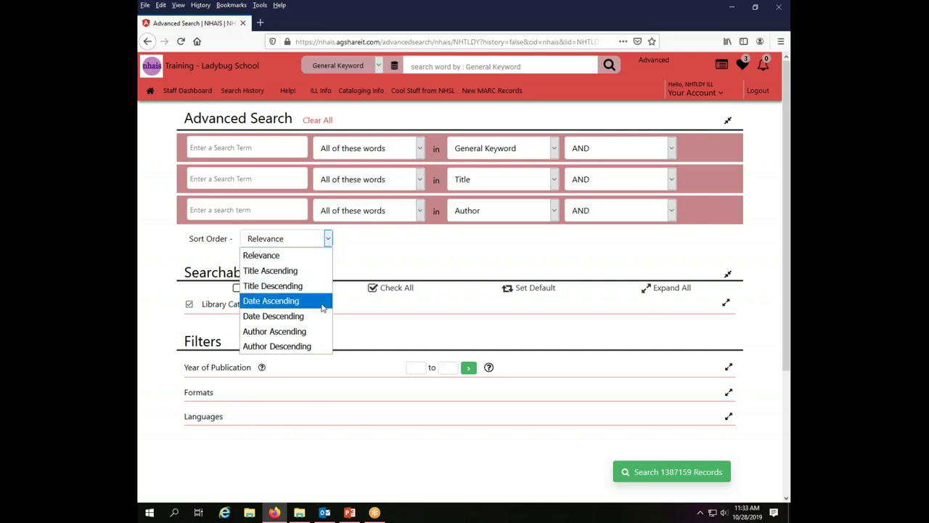
click(288, 255)
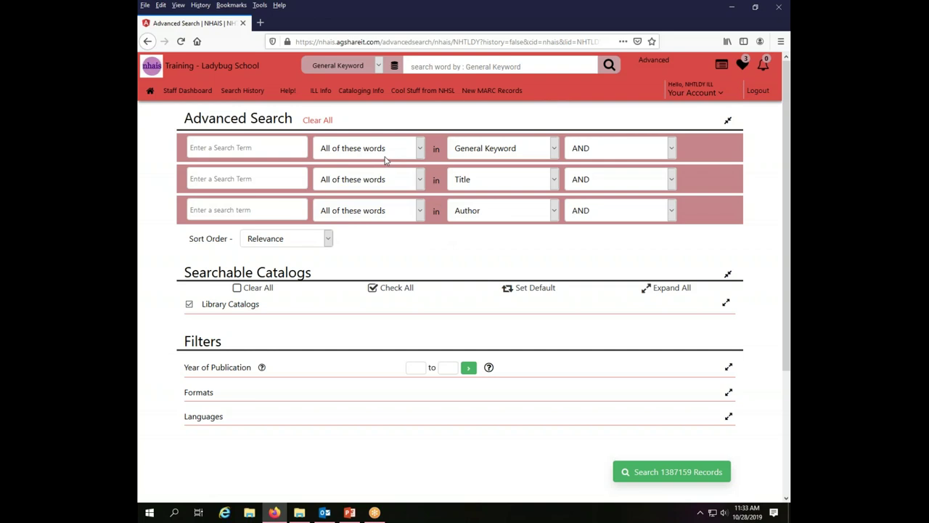
Step: Search Subject for 'history' and Title for 'food', with Sort Order set to Date Descending
click(554, 150)
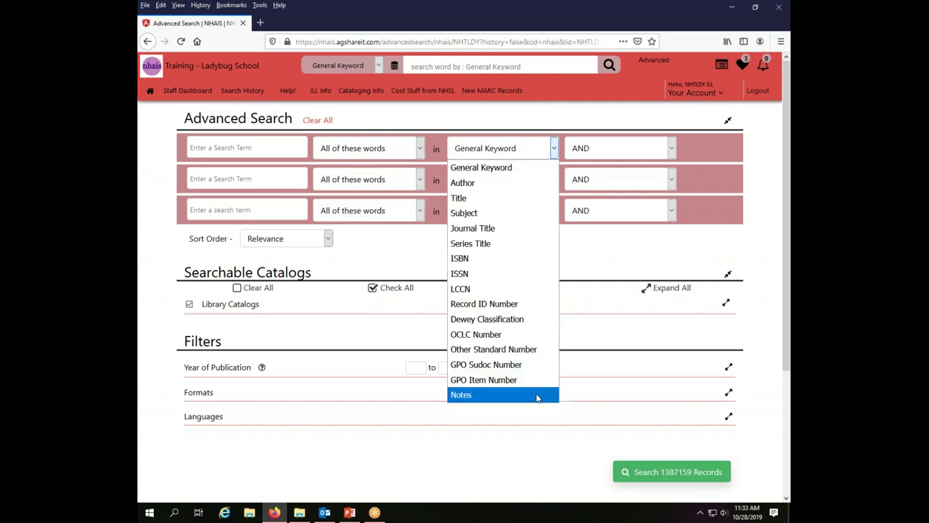
click(526, 213)
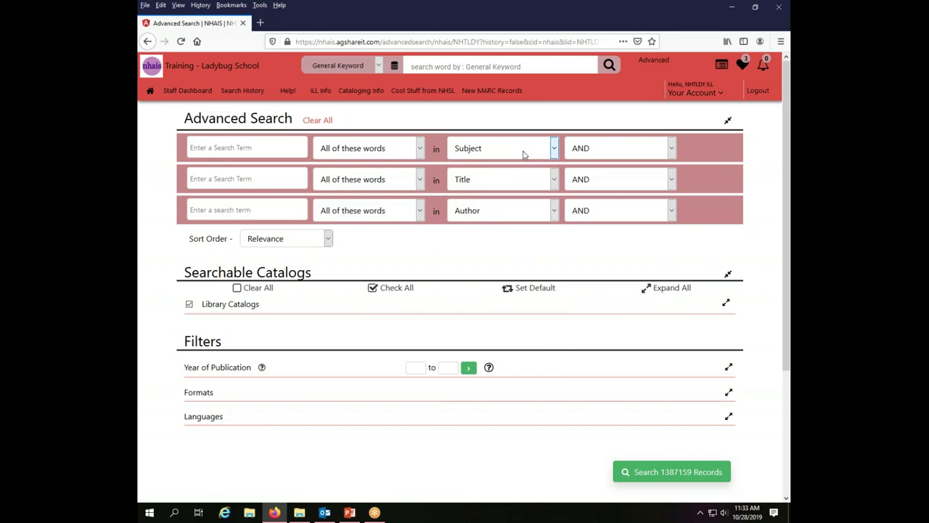
click(264, 145)
text(history)
text(food)
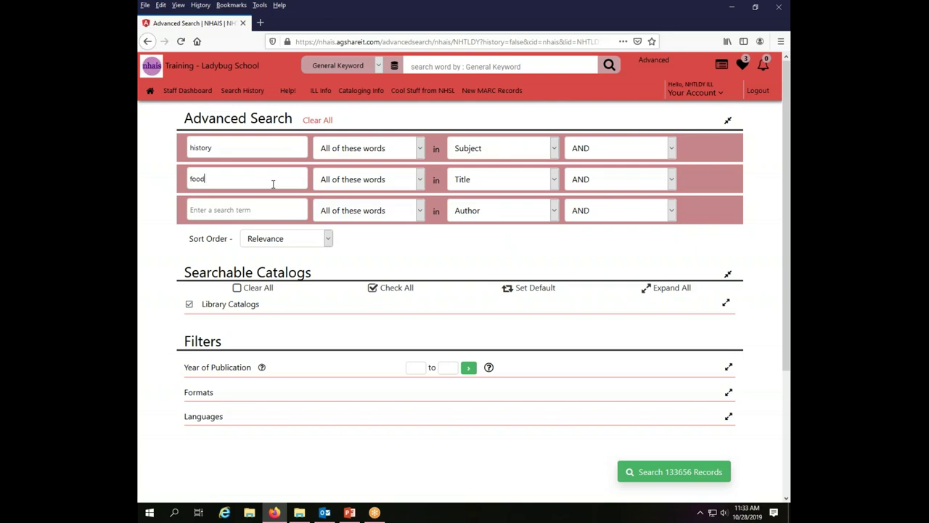
click(328, 239)
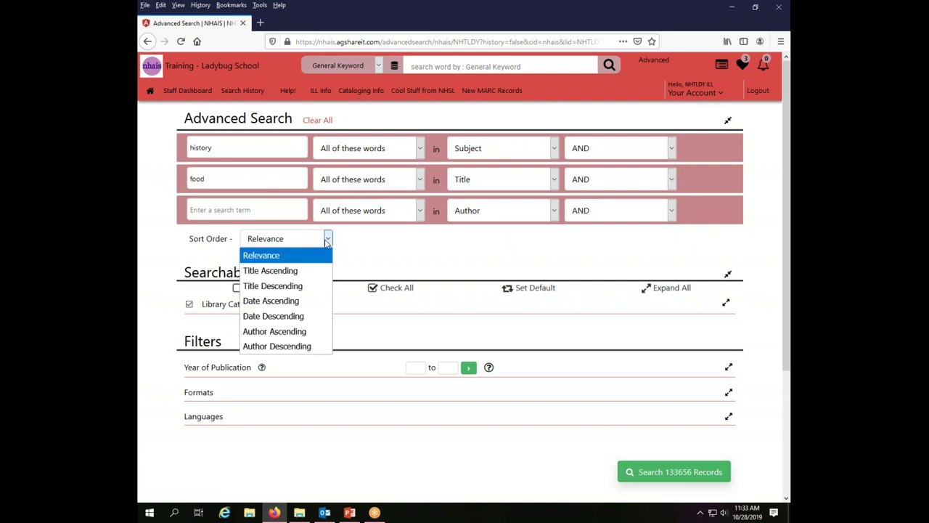
click(306, 317)
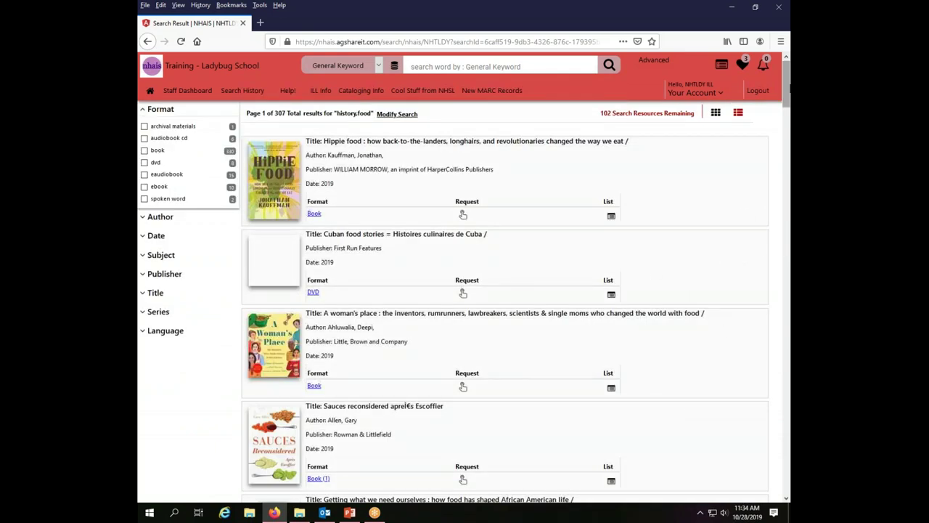
Step: Rerun the history/food search and reopen it in the Advanced Search form via Modify Search
drag(786, 84, 610, 68)
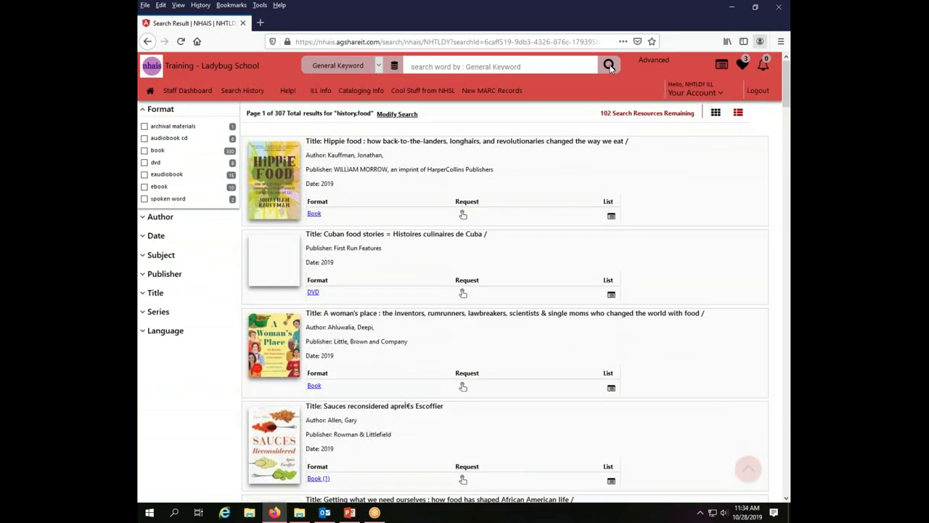
click(610, 66)
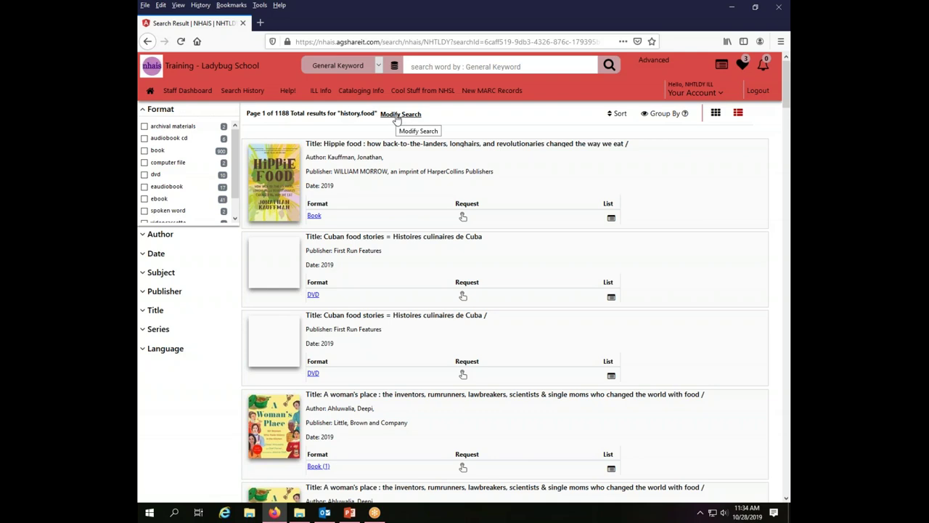
click(399, 116)
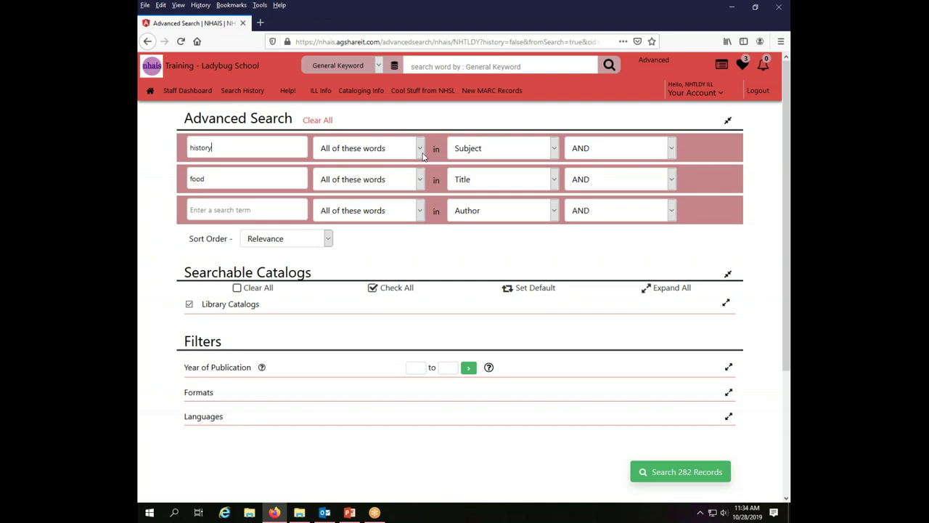
click(328, 242)
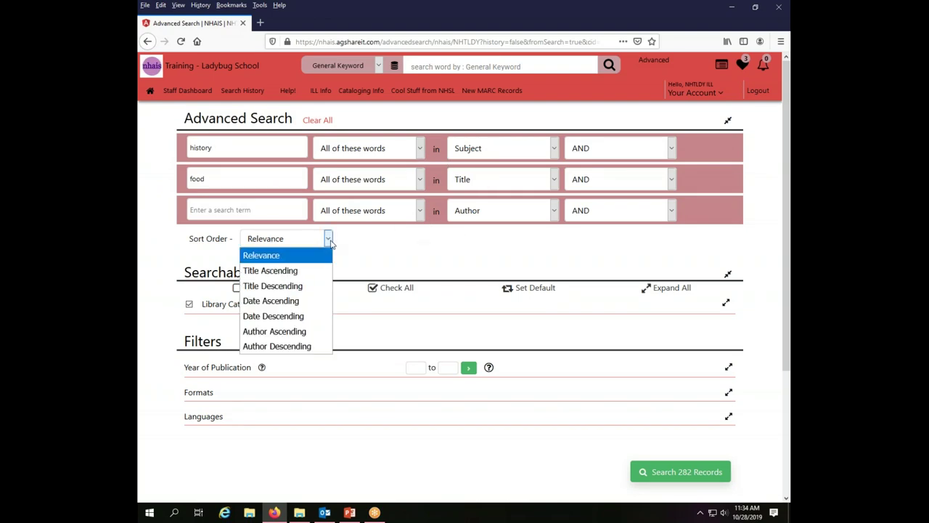
click(329, 241)
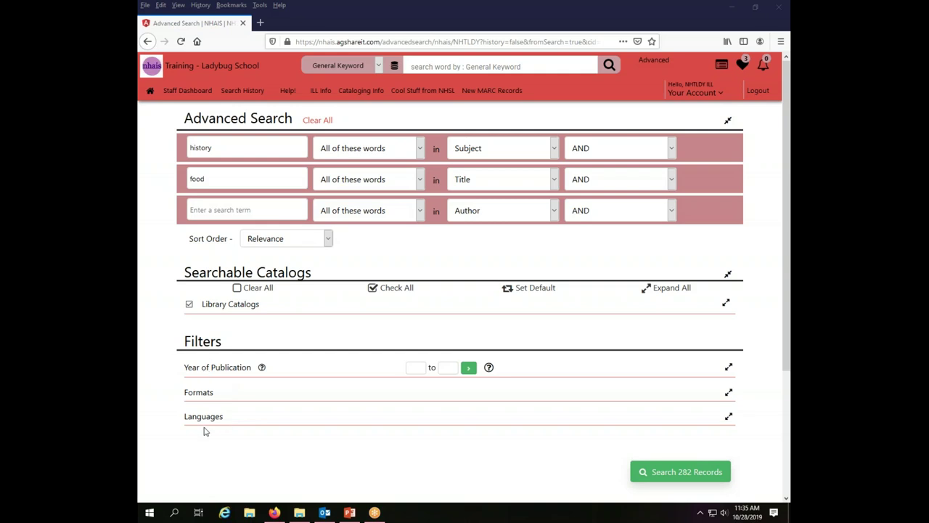
click(729, 368)
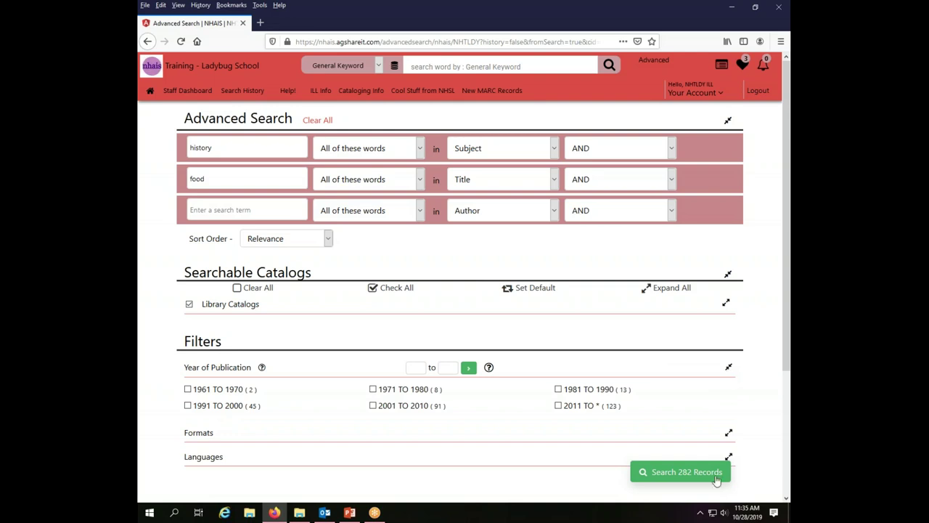
Step: Collapse the publication decade filter and limit the search to the dvd format
click(730, 368)
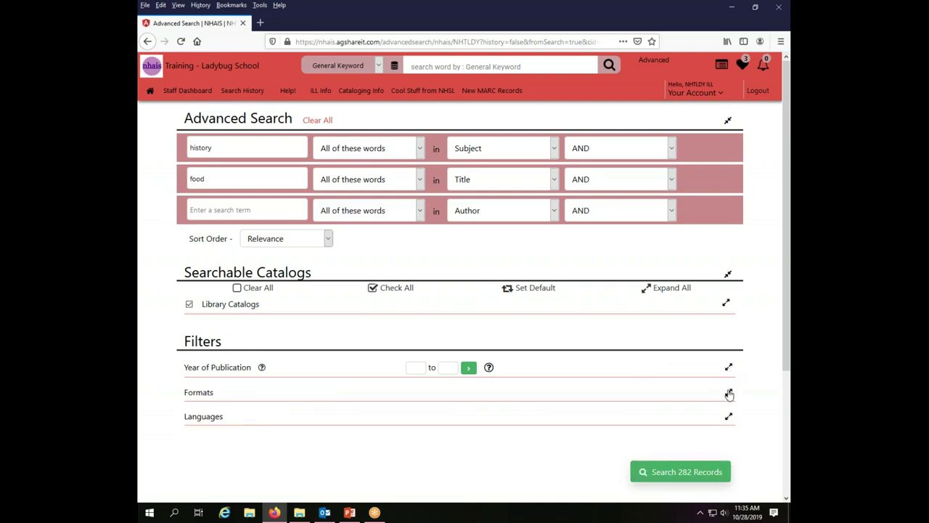
click(729, 393)
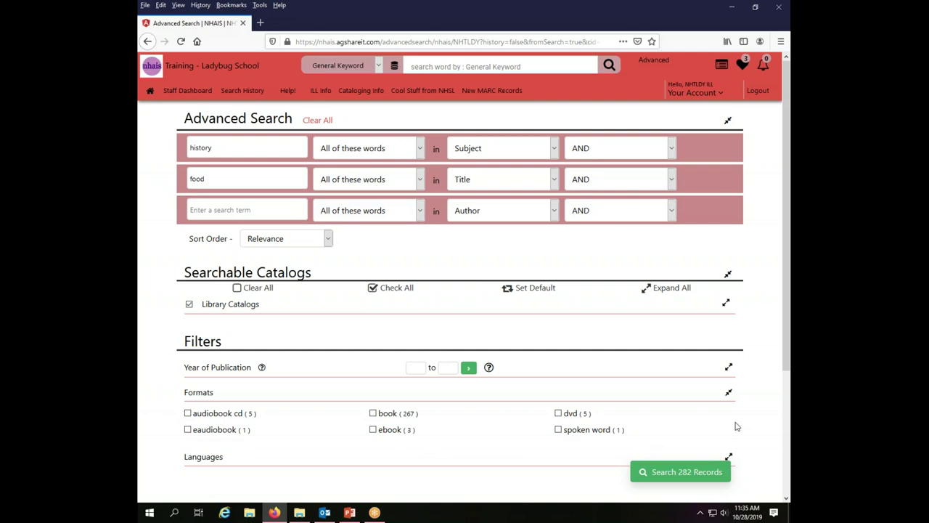
click(558, 414)
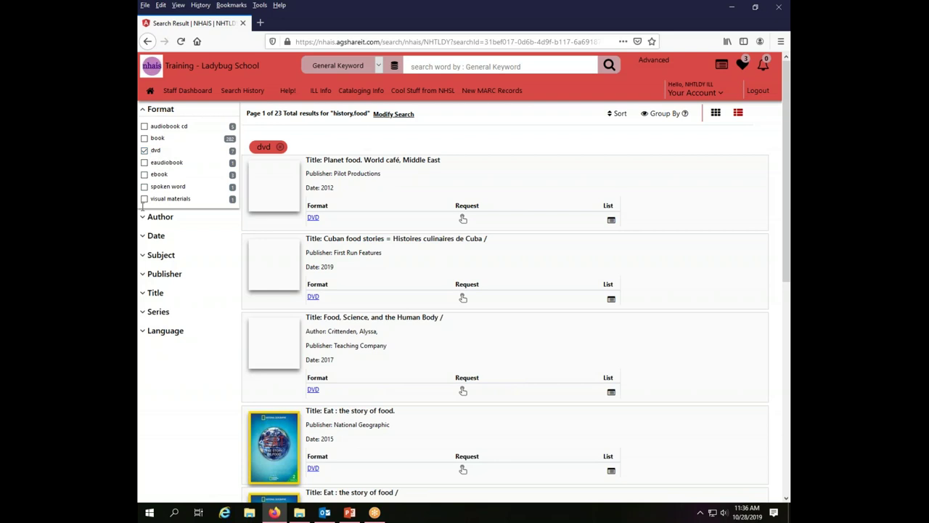
Step: Narrow the results to the National Geographic publisher, then return to edit the search
click(142, 278)
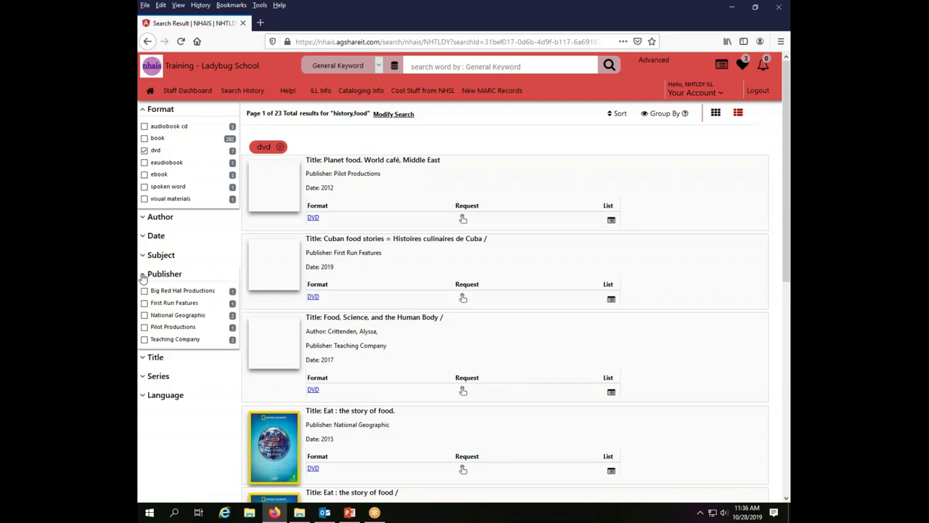
click(144, 316)
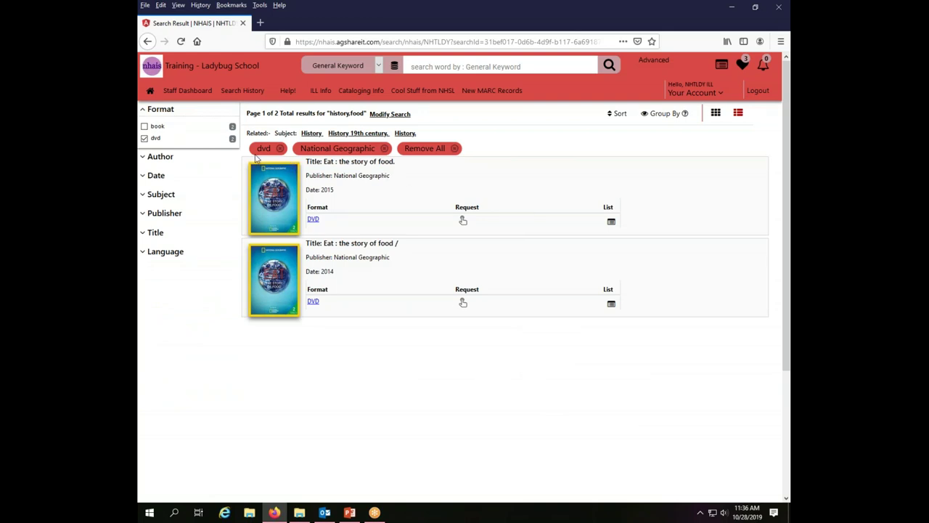
click(392, 114)
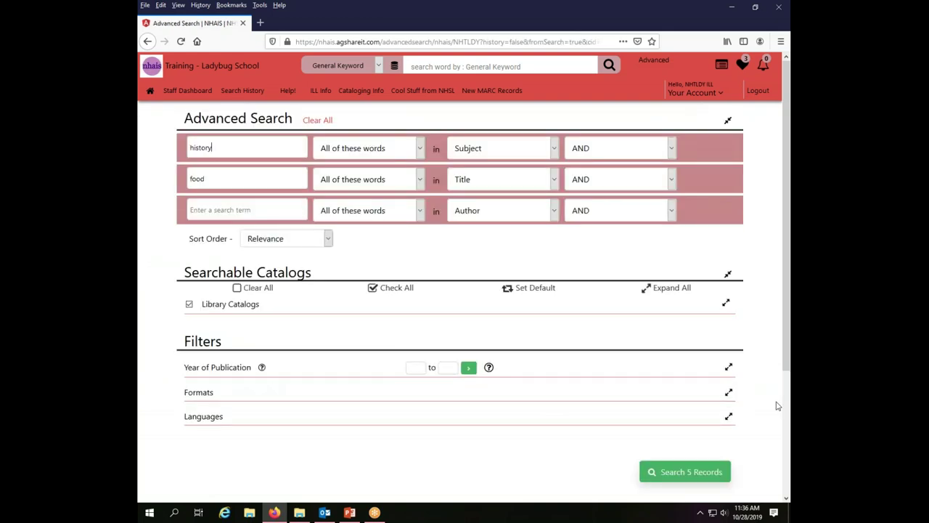
Step: Expand and collapse Formats, then show the Languages filter listing English (4) and Spanish (1)
click(729, 394)
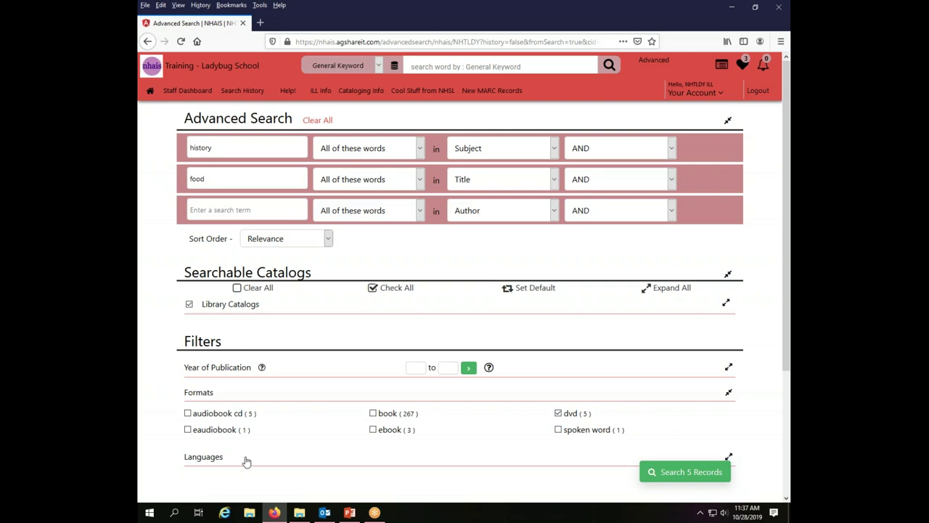
click(729, 393)
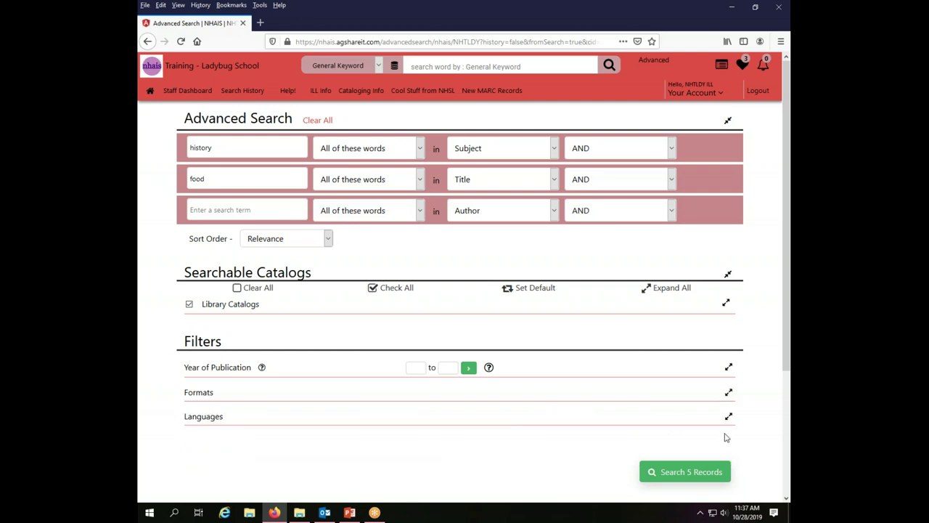
click(730, 417)
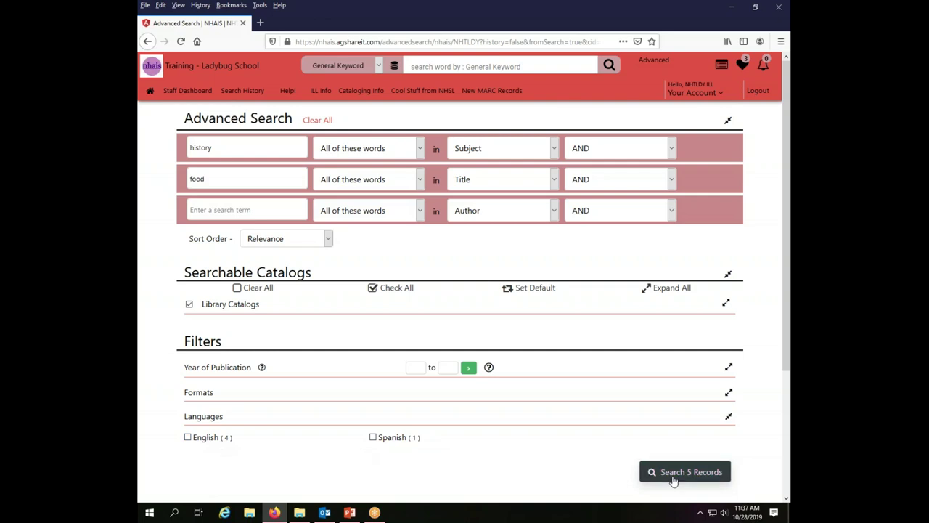
Step: Untick dvd under Formats so the history/food search covers 282 records again
click(727, 395)
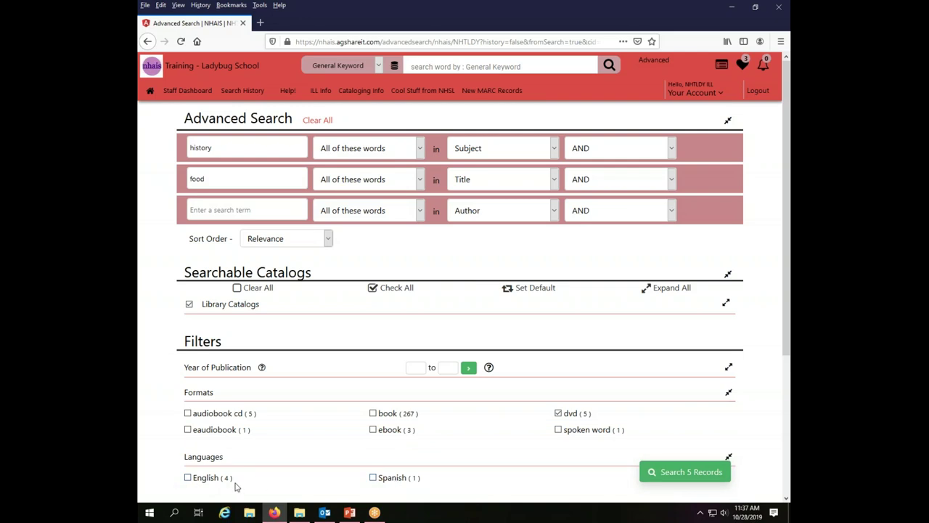
click(558, 413)
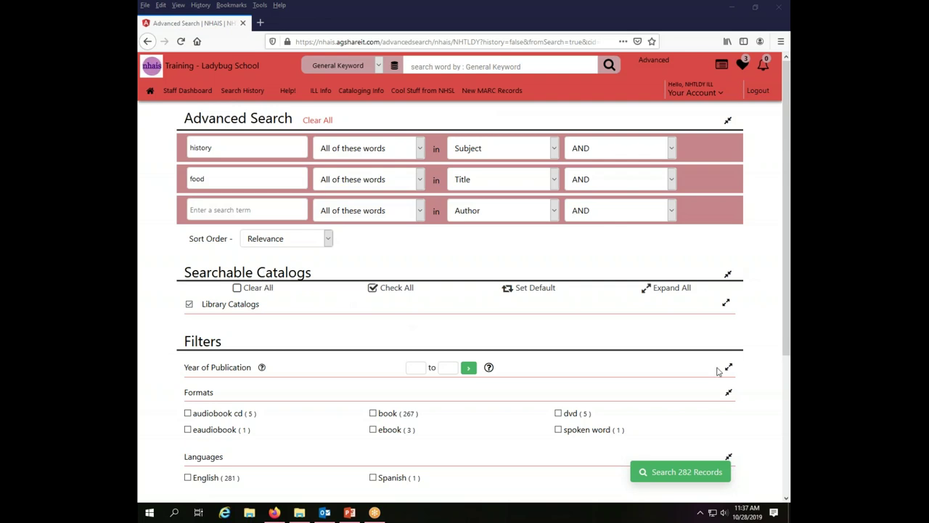
Step: Collapse the Languages and Formats filters and expand Library Catalogs, from Allenstown Public onward
click(729, 456)
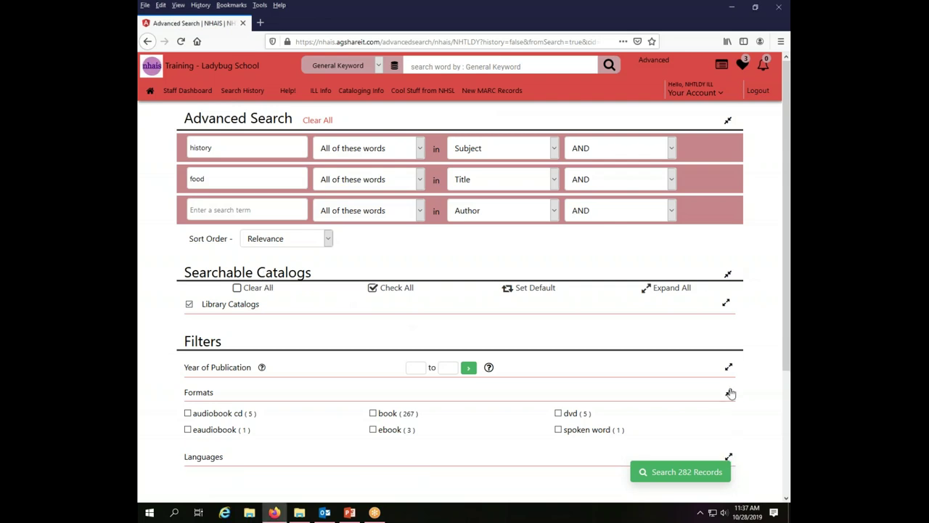
click(729, 458)
click(731, 459)
click(728, 393)
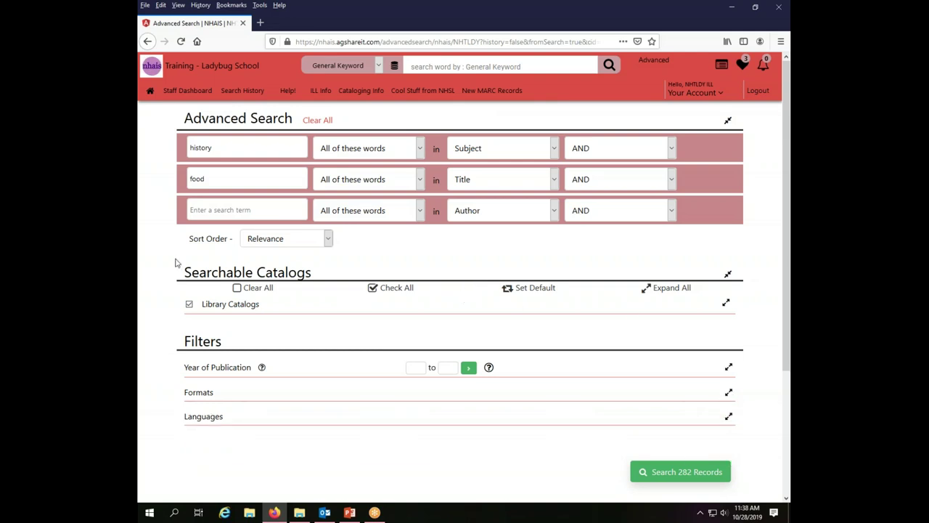
click(728, 274)
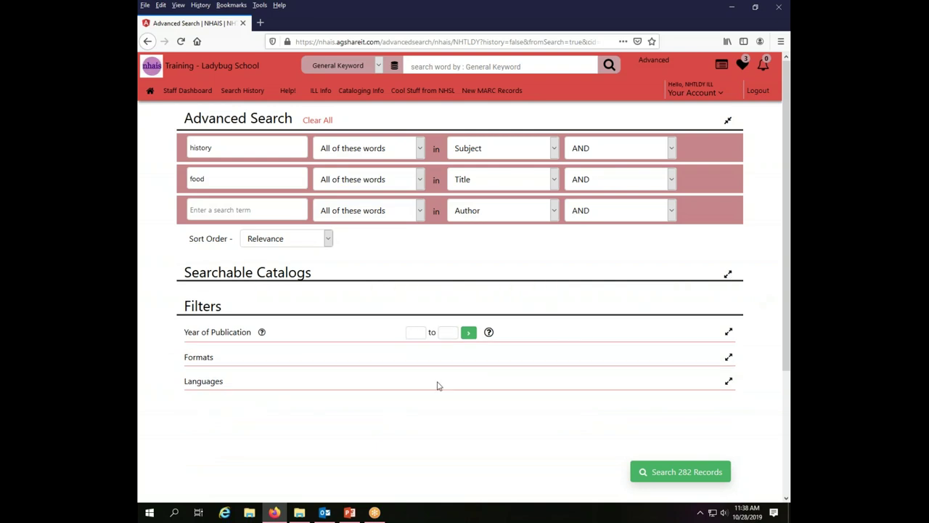
click(727, 275)
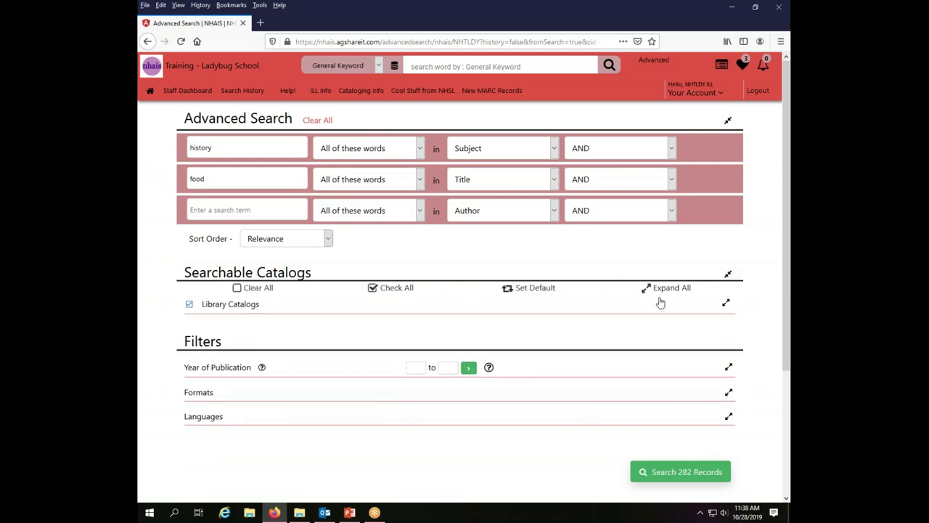
click(728, 304)
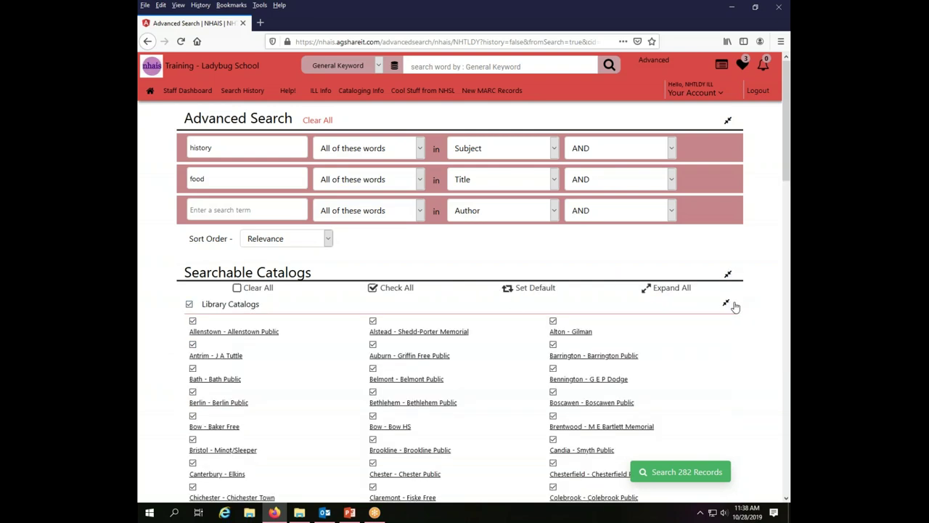
click(788, 220)
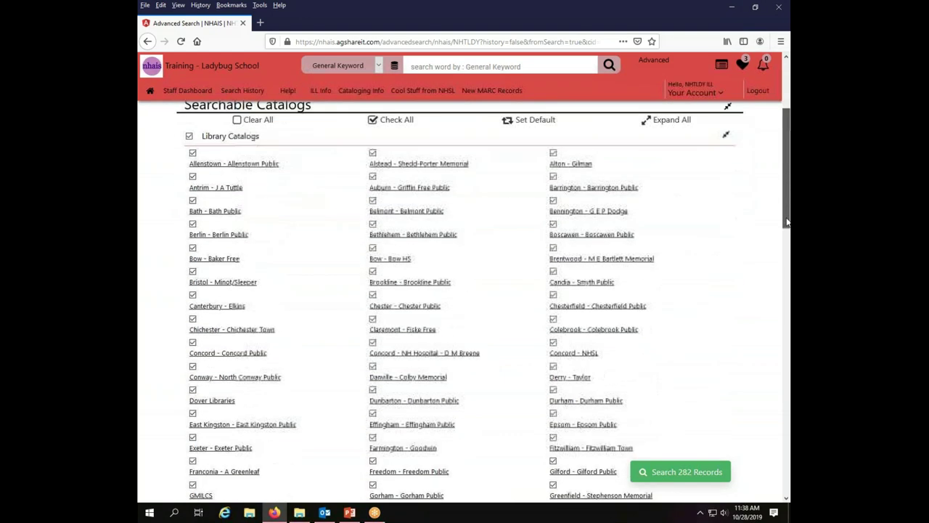
scroll(734, 297, up, 3)
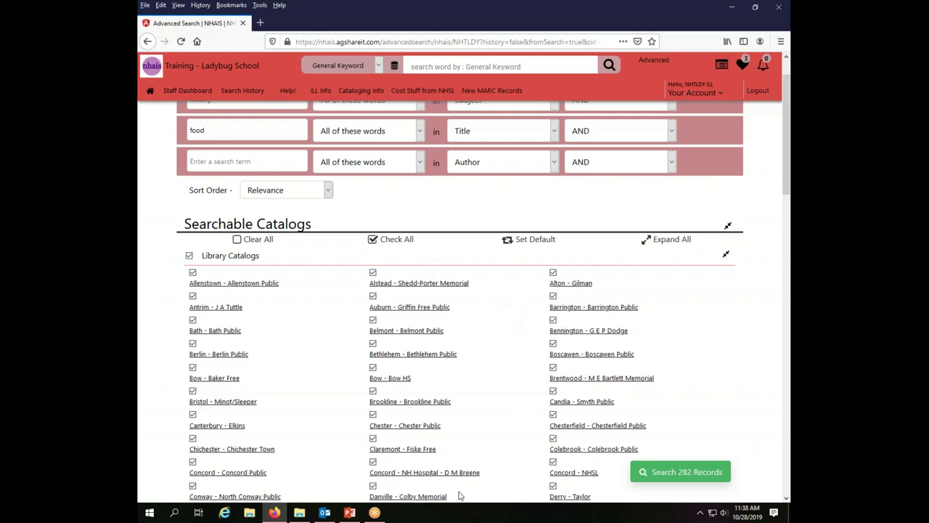
drag(786, 190, 774, 147)
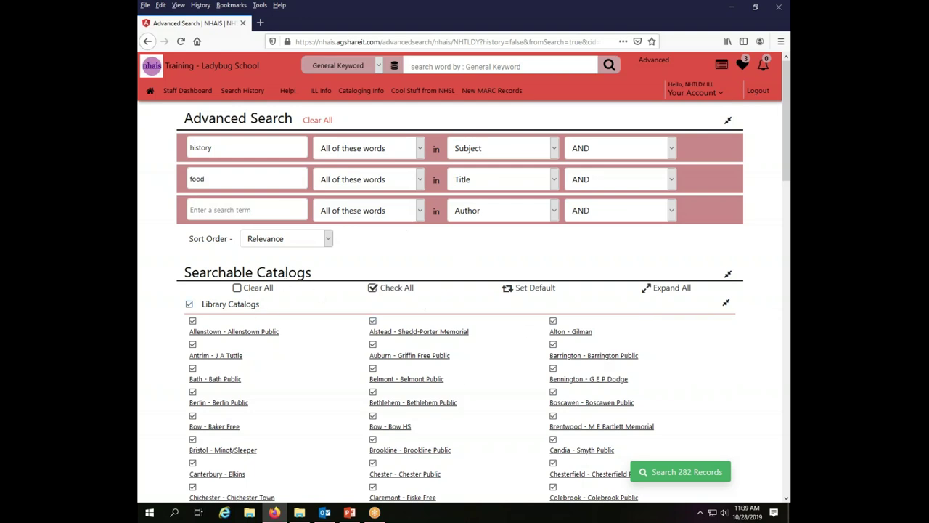
Step: Clear all catalogs, tick NHU-PAC, then use Check All to include every library catalog
click(237, 288)
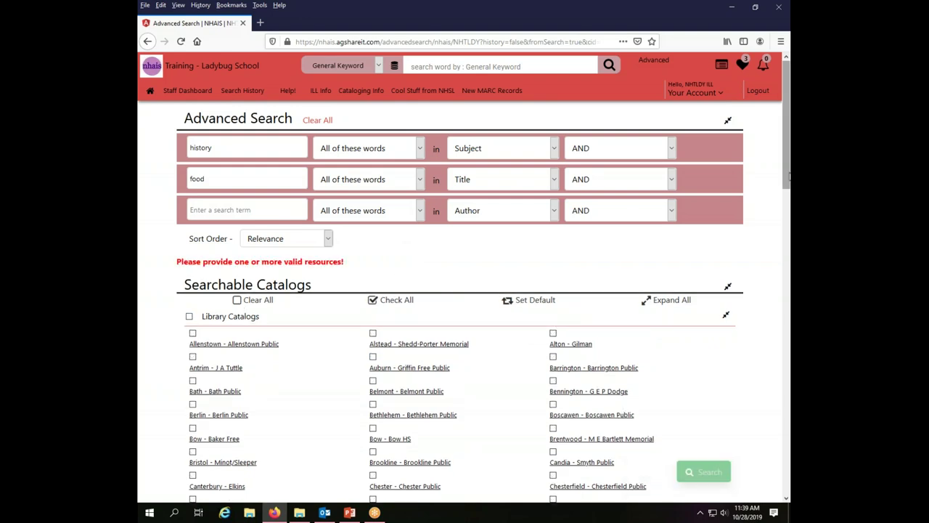
scroll(777, 265, down, 5)
scroll(777, 265, down, 2)
scroll(777, 268, up, 4)
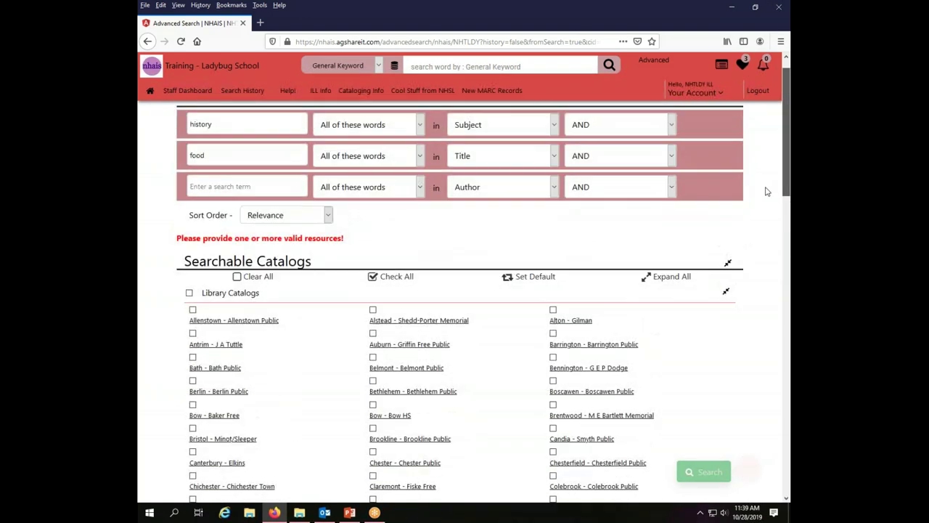
scroll(777, 272, down, 5)
scroll(777, 279, down, 6)
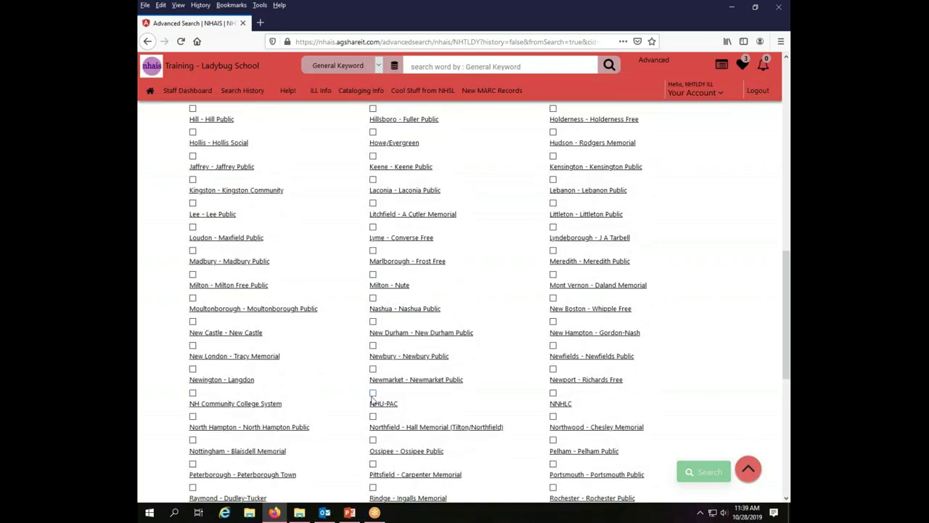
click(372, 394)
scroll(372, 394, down, 1)
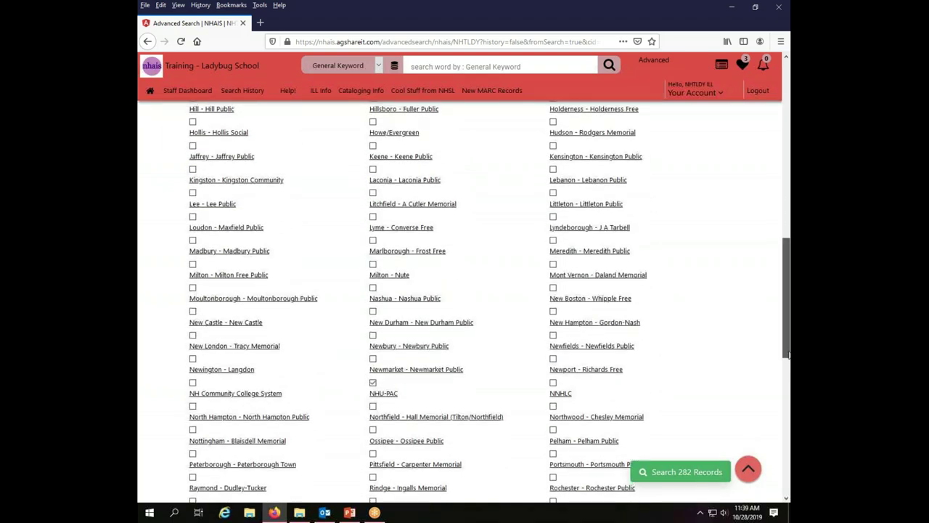
scroll(472, 378, up, 12)
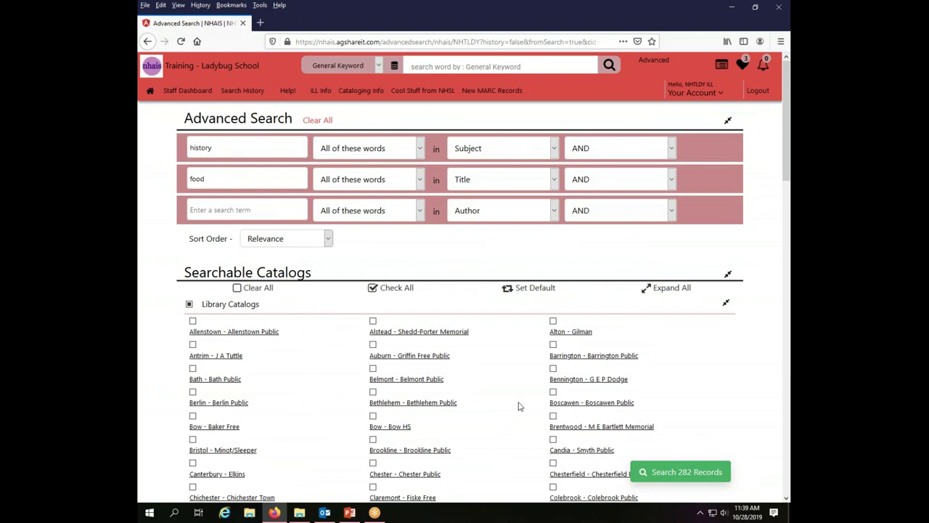
click(236, 291)
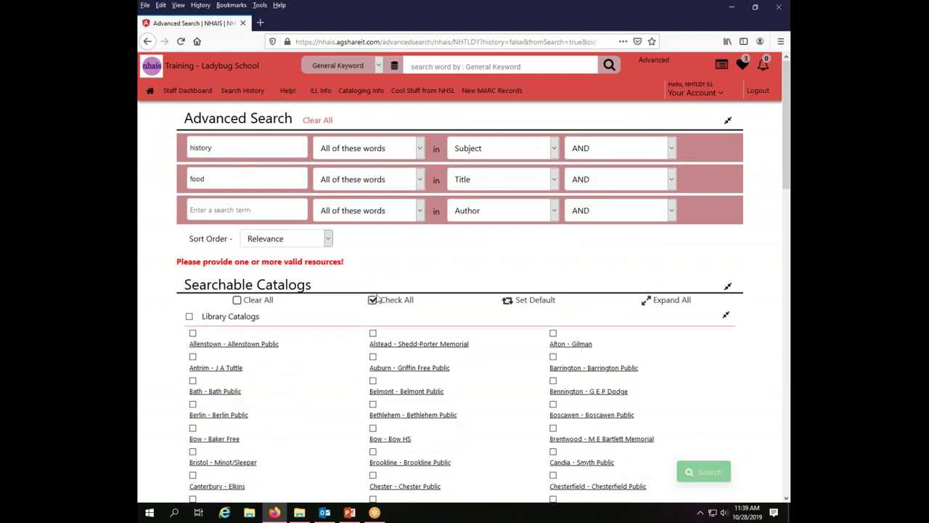
click(373, 291)
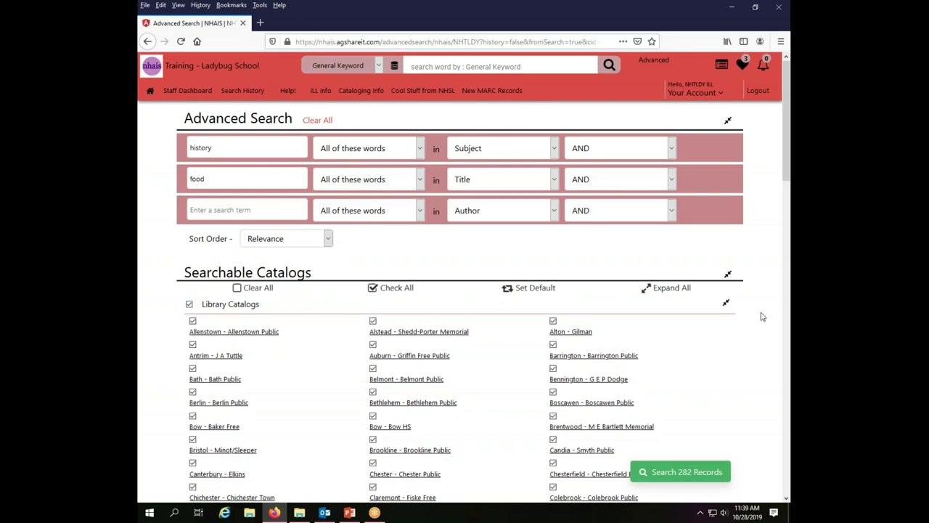
Step: Collapse Searchable Catalogs and change the first row's field for 'history' from Subject to General Keyword
click(727, 276)
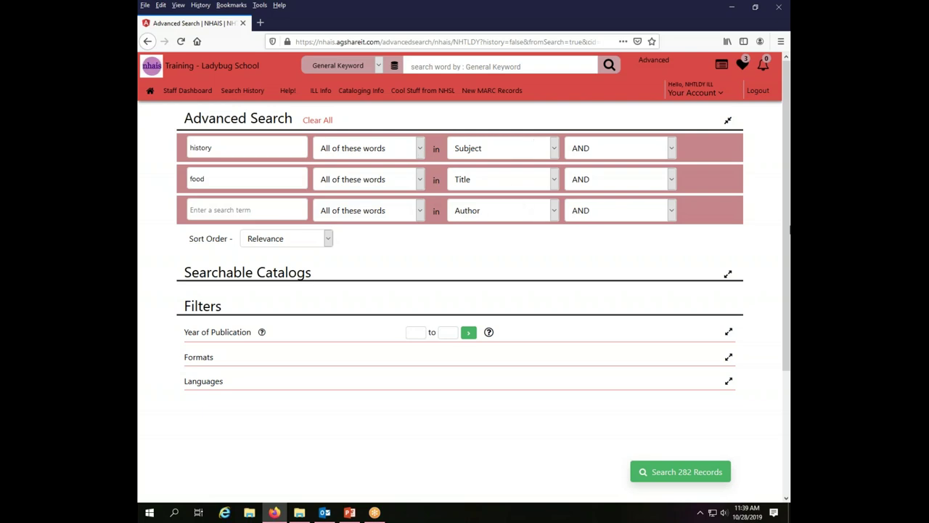
click(554, 149)
click(544, 180)
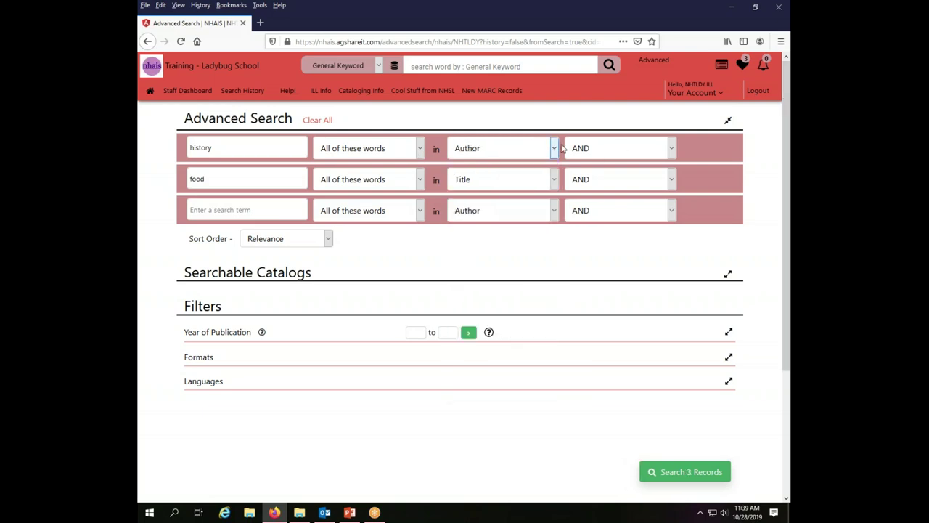
click(554, 149)
click(532, 167)
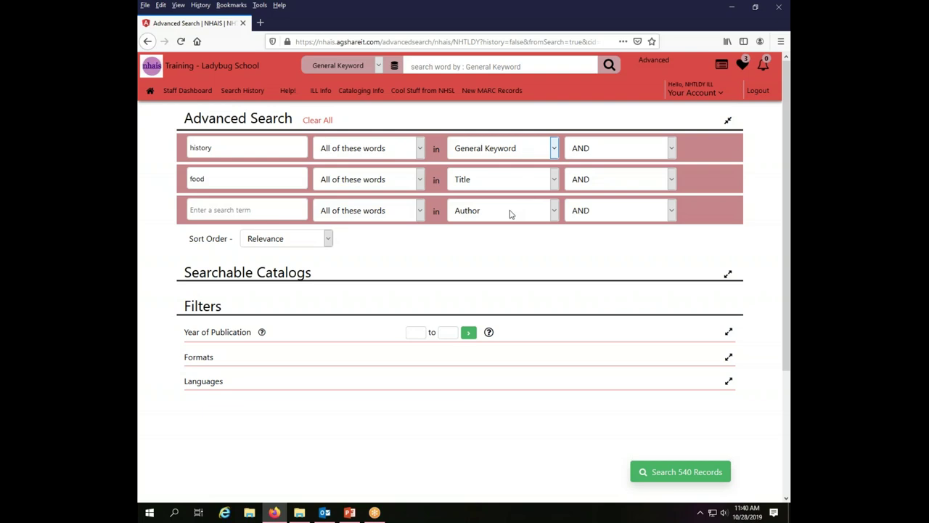
click(554, 149)
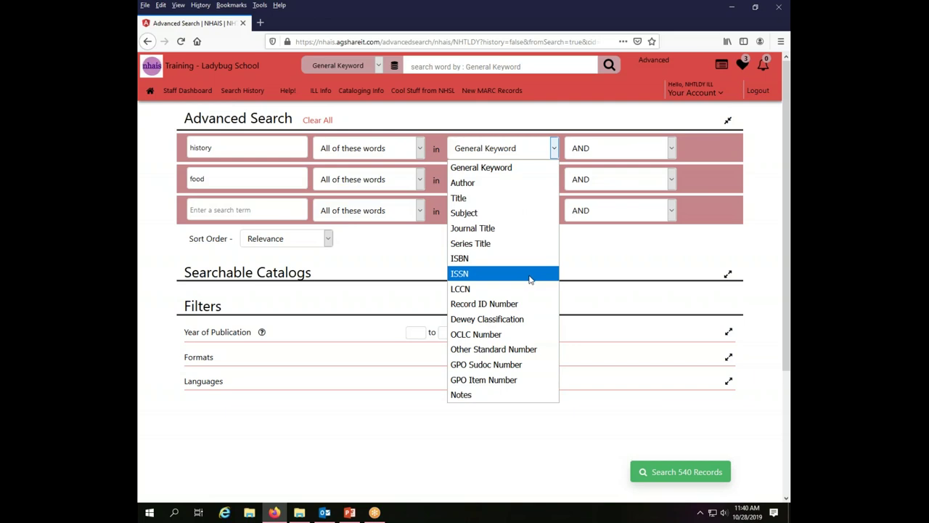
click(654, 257)
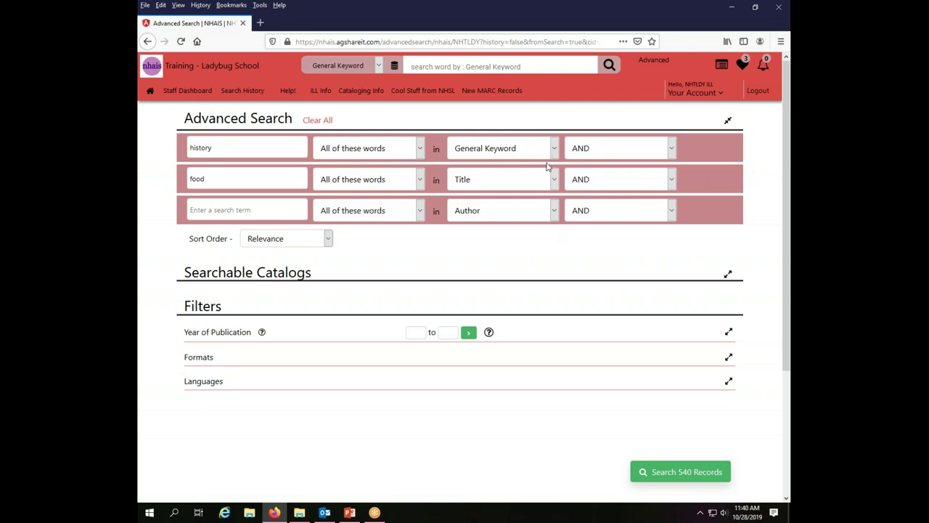
Step: In Your Preferences, set Default Advanced Search First Index to Subject, save, and dismiss the notice
click(724, 95)
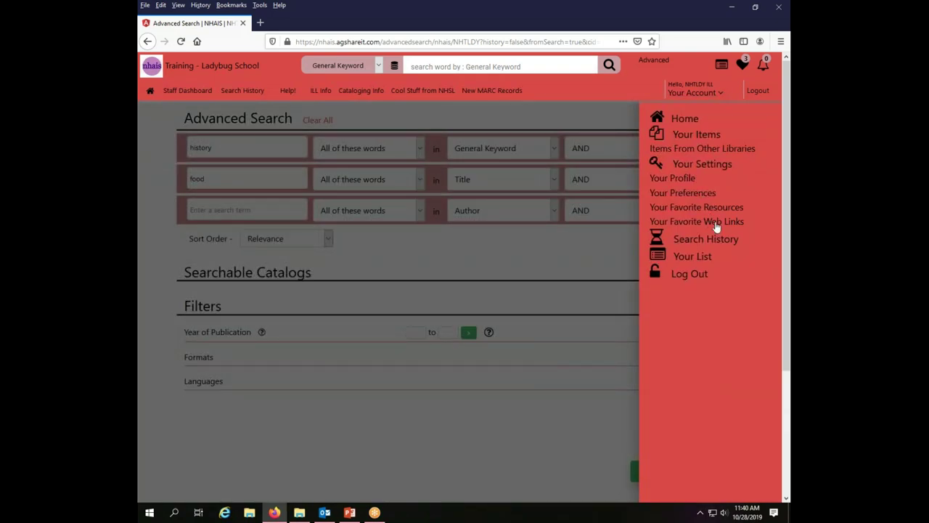
click(689, 198)
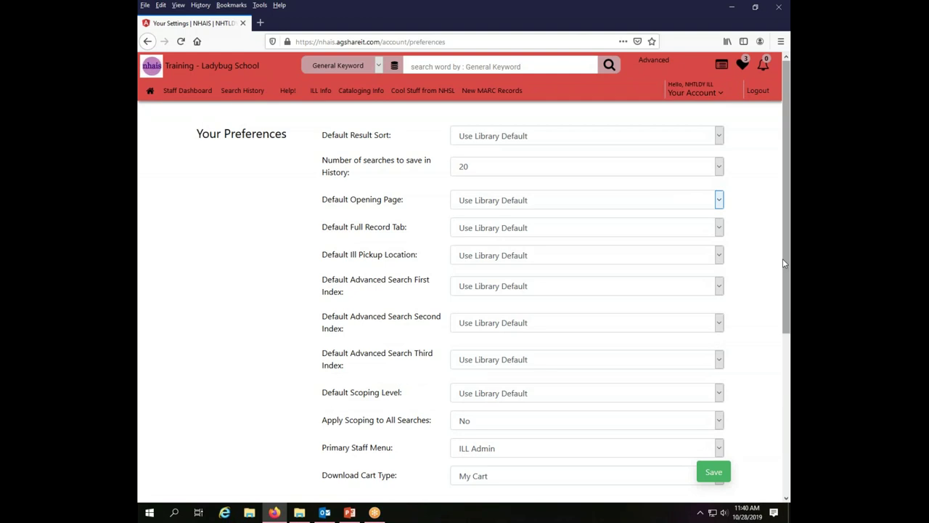
mouse_move(782, 258)
mouse_down()
mouse_move(784, 291)
mouse_move(781, 242)
mouse_up()
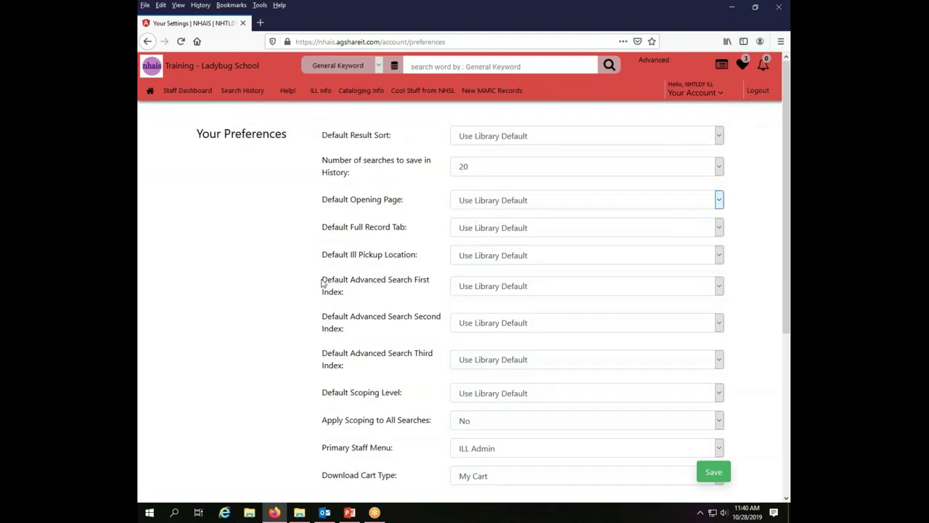
drag(324, 282, 437, 375)
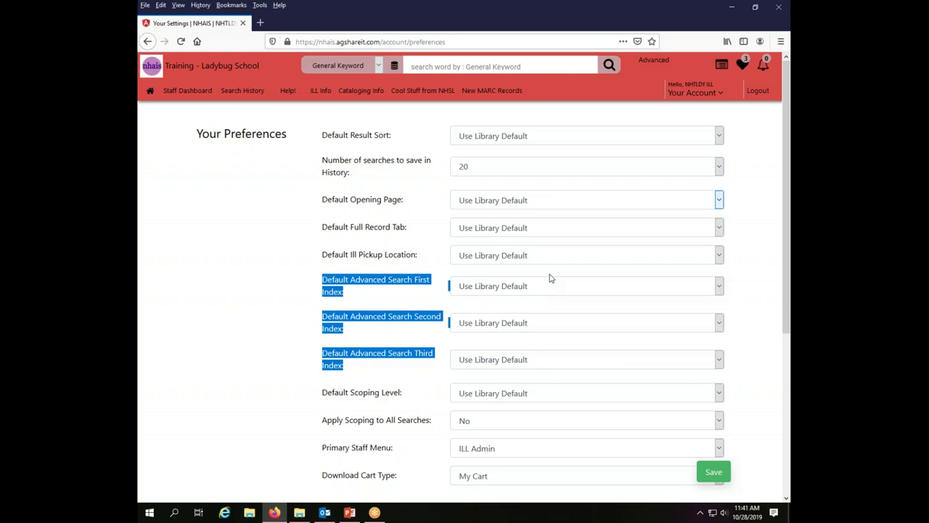
click(639, 292)
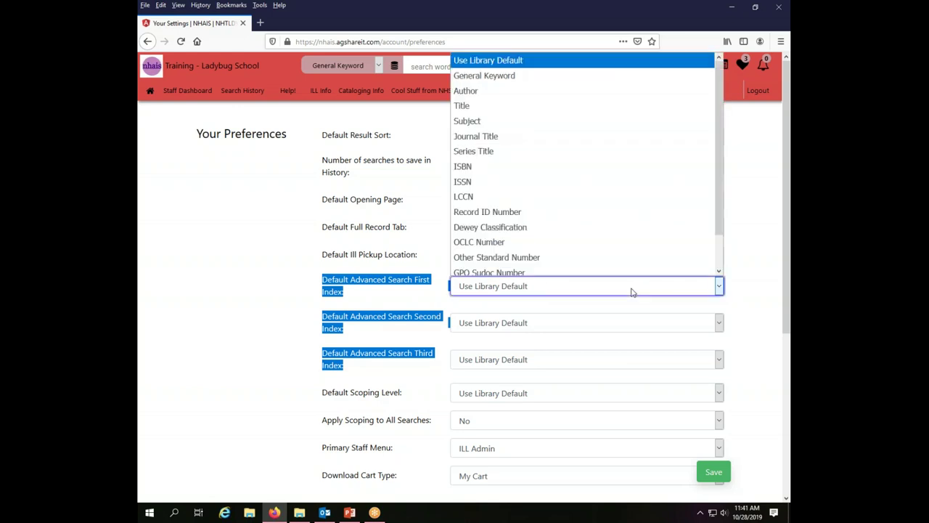
click(510, 122)
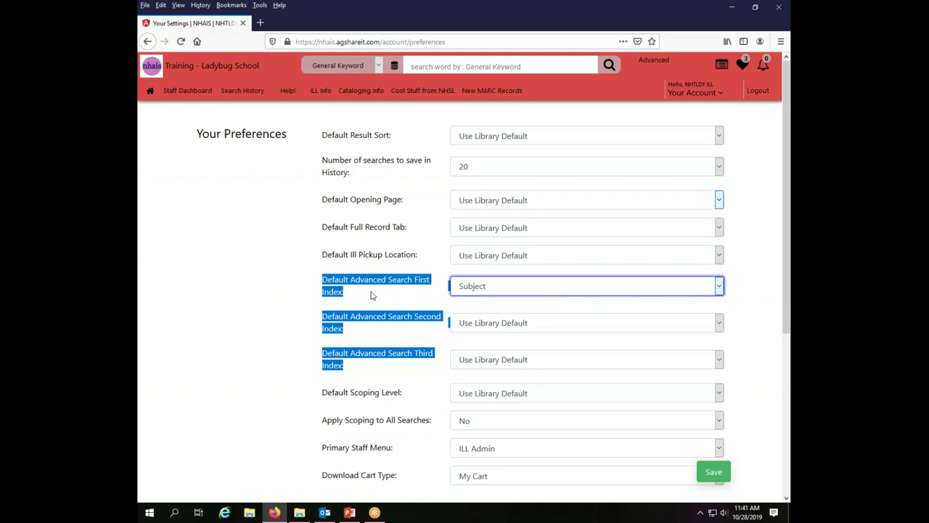
click(767, 297)
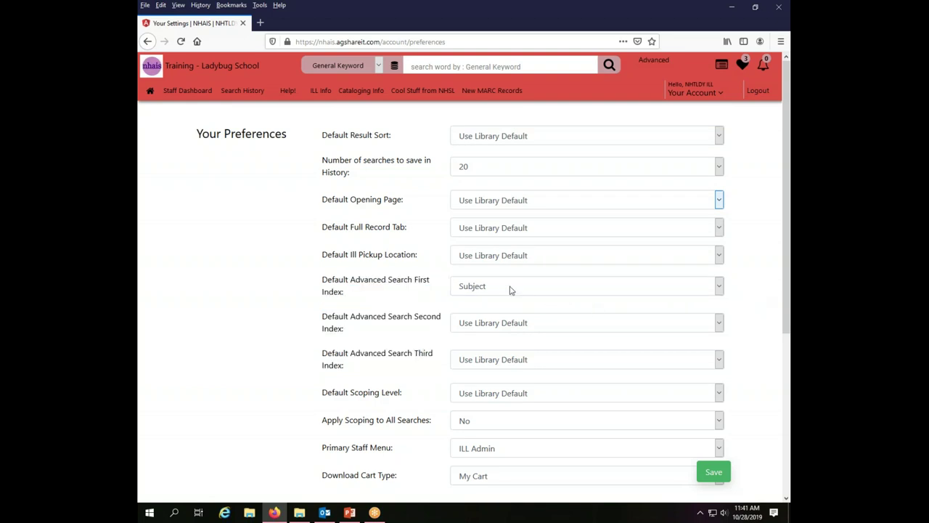
click(722, 481)
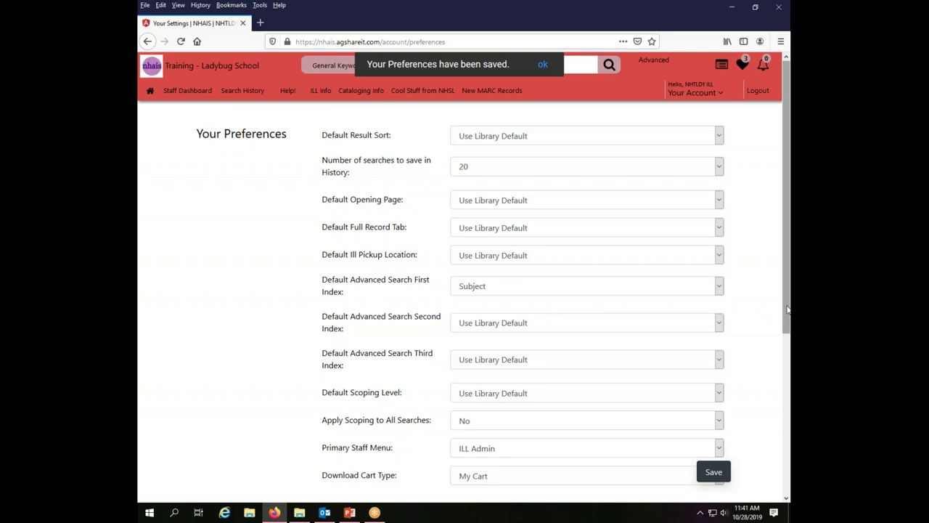
click(543, 64)
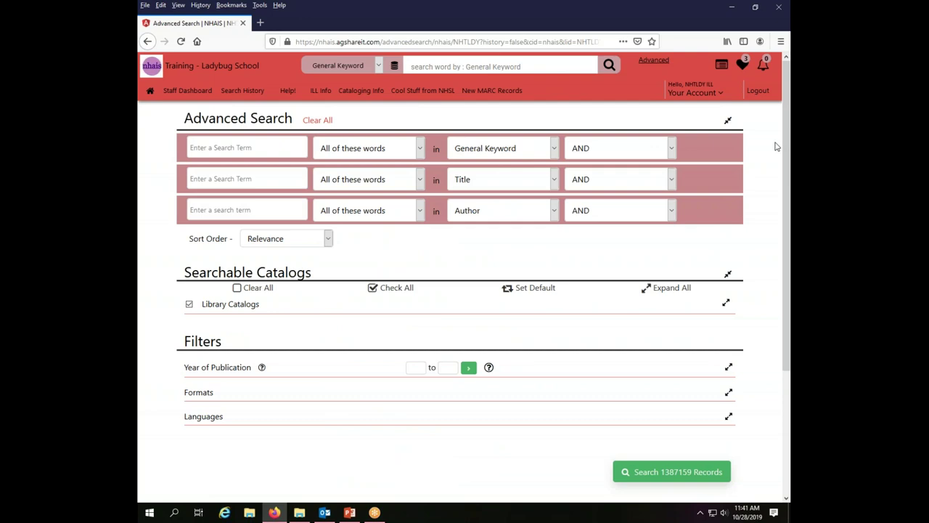
Step: Log out and back in with the library account to reopen Advanced Search starting with Subject
click(759, 93)
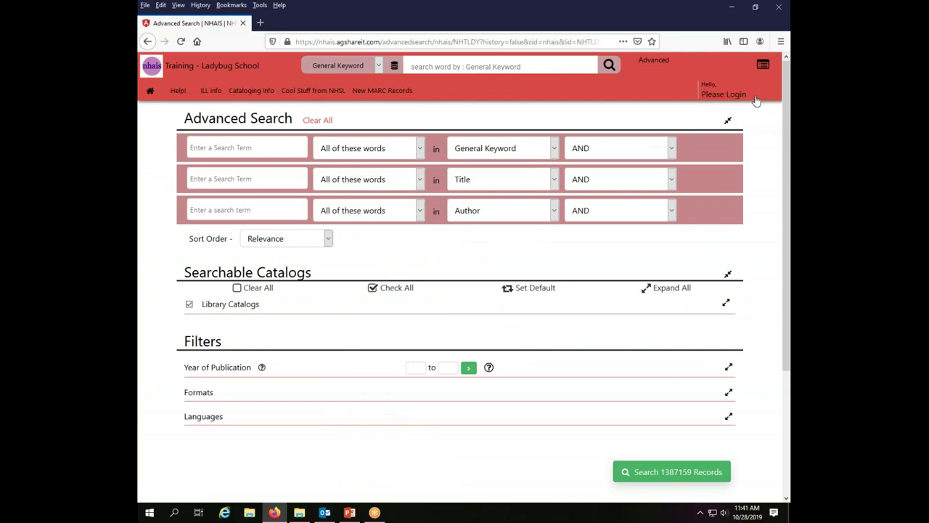
click(720, 94)
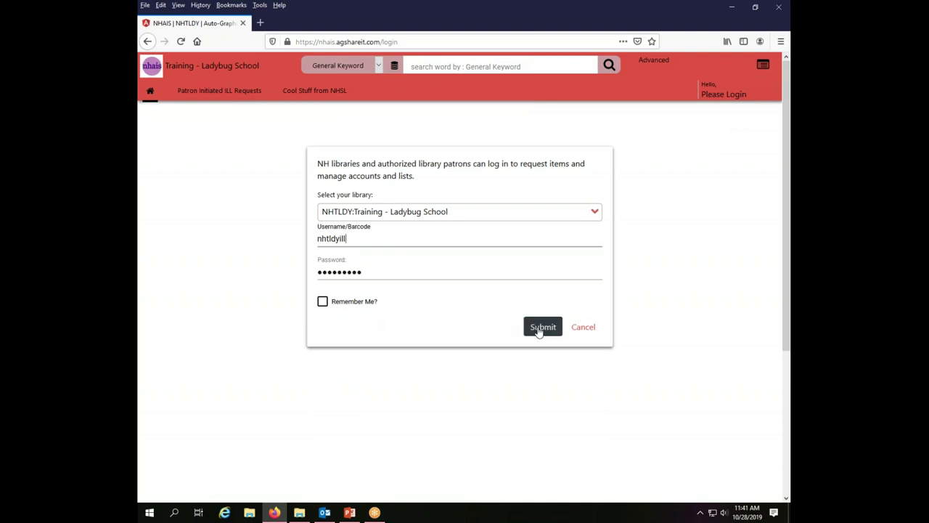
click(541, 327)
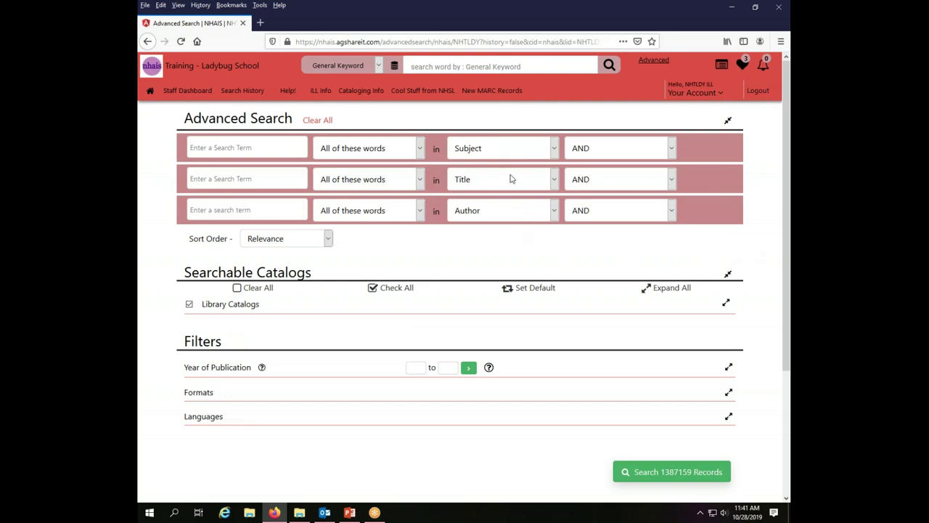
click(556, 150)
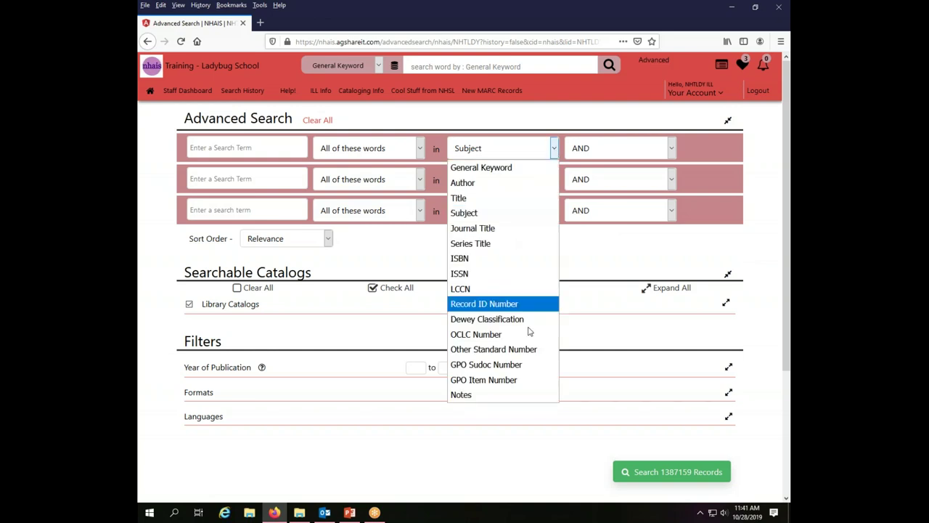
click(529, 167)
click(555, 150)
click(484, 291)
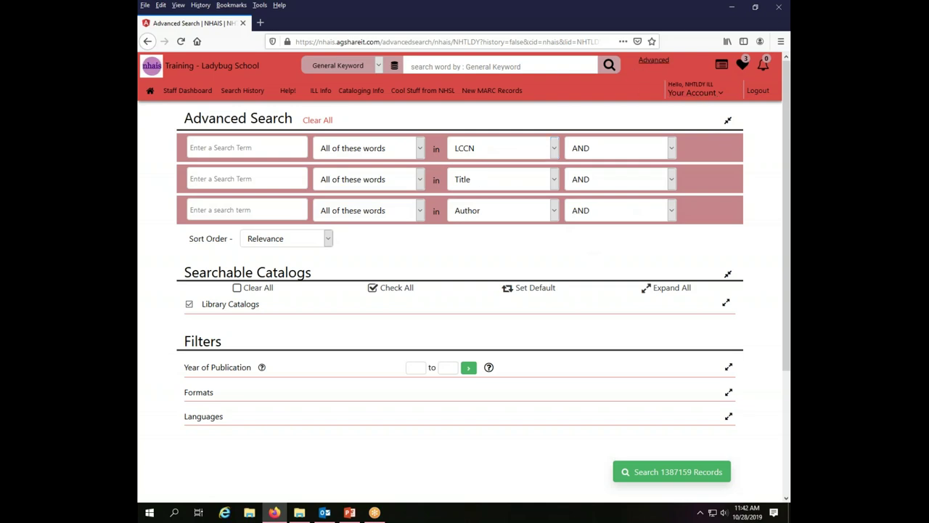
click(328, 122)
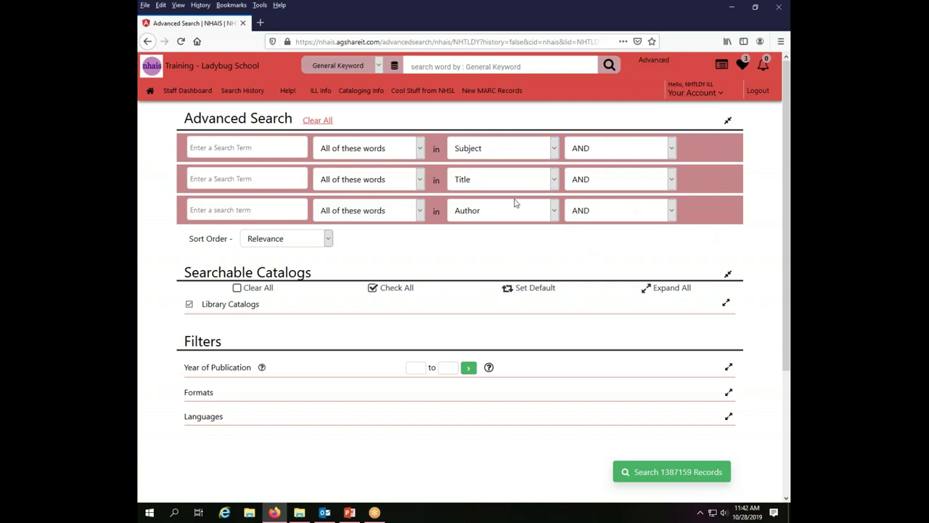